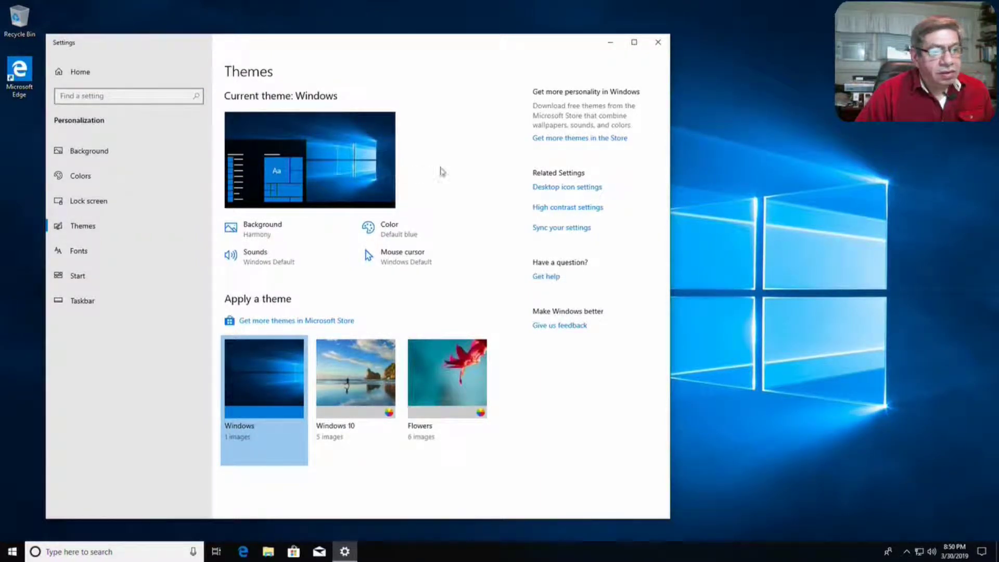
# Show the Computer, User's Files, Network and Control Panel icons on the desktop, and close the theme settings
pyautogui.click(554, 190)
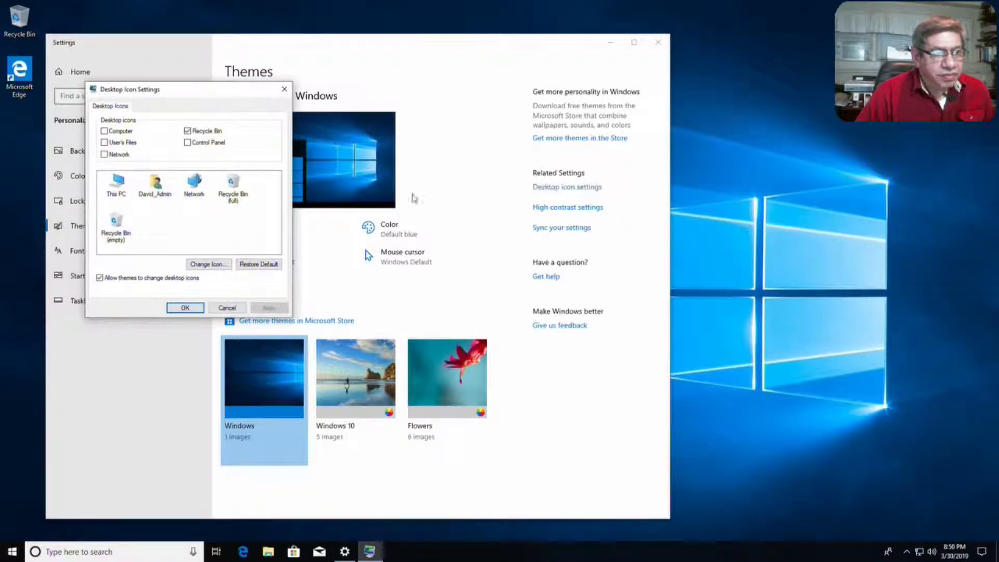
pyautogui.moveTo(205, 94); pyautogui.dragTo(628, 148)
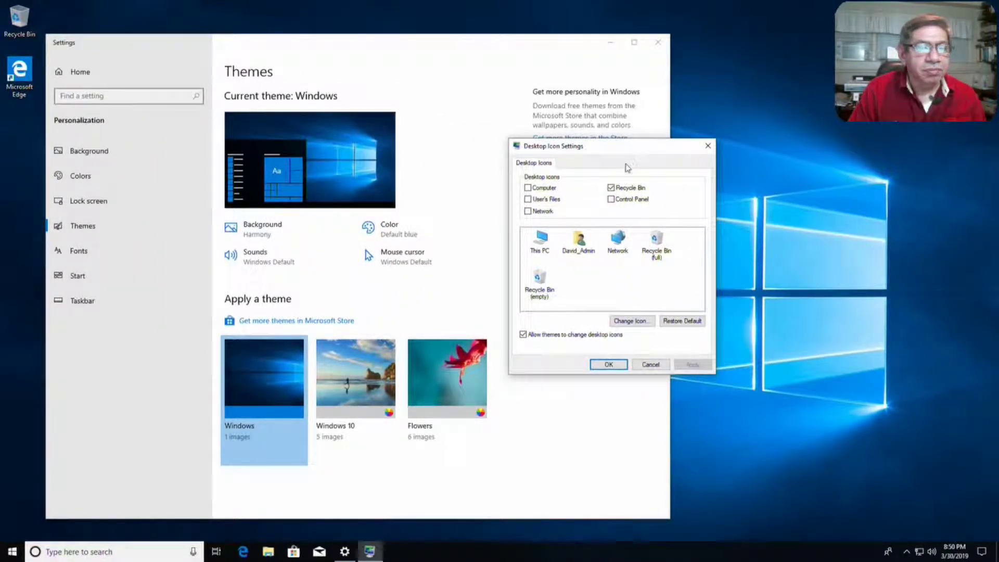
pyautogui.click(528, 187)
pyautogui.click(528, 199)
pyautogui.click(527, 211)
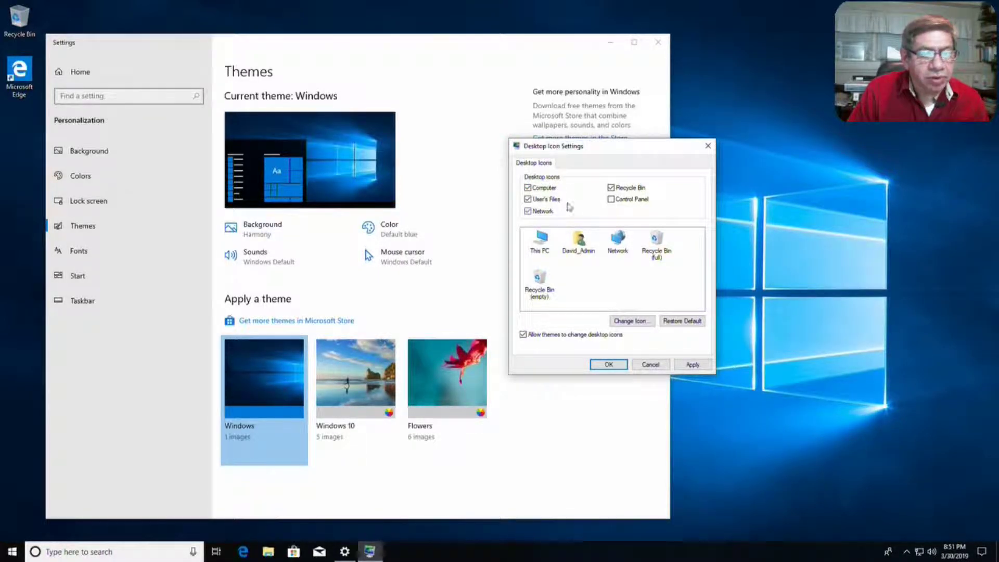
pyautogui.click(612, 201)
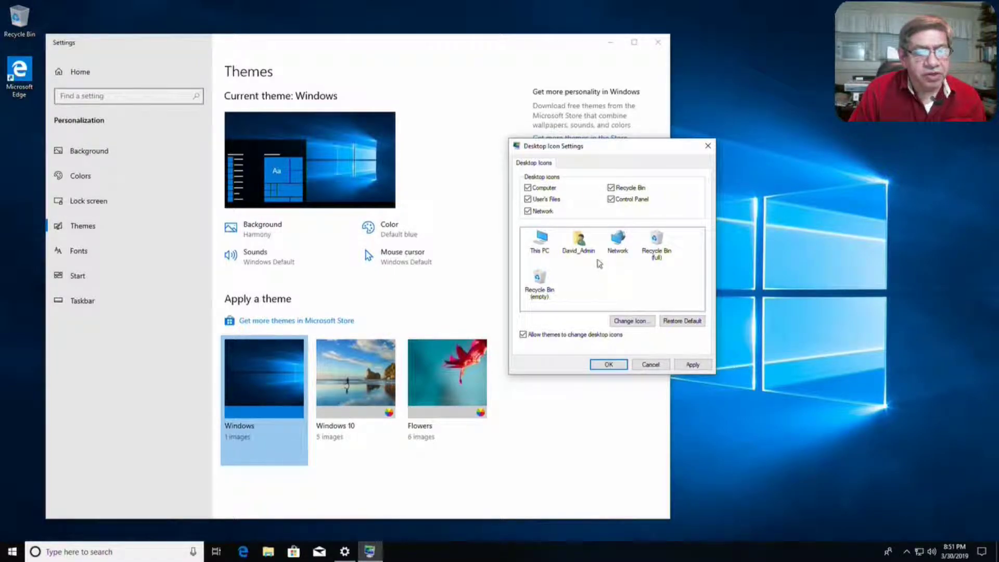
pyautogui.click(692, 367)
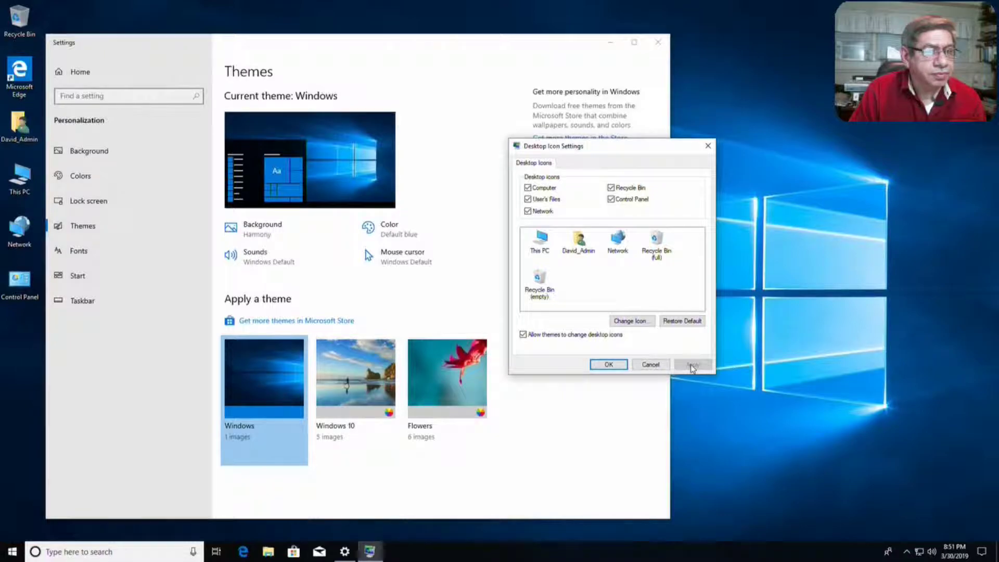
pyautogui.click(620, 364)
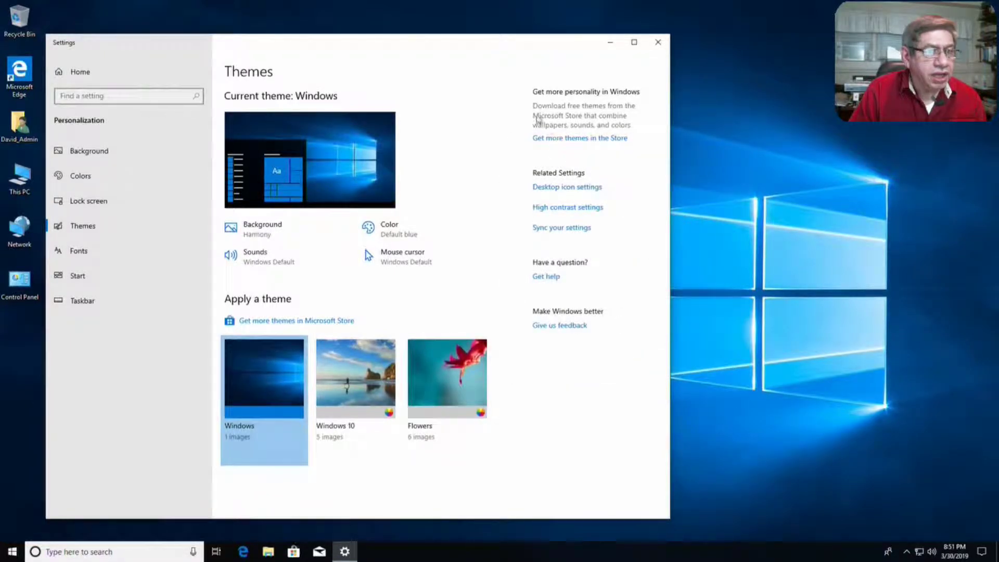
pyautogui.click(657, 43)
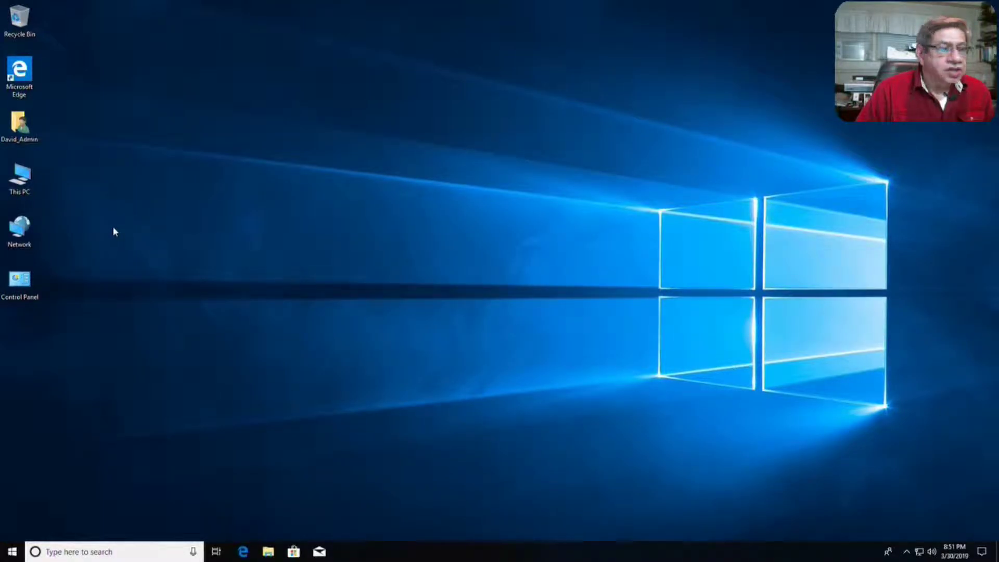
# Disable content indexing on Local Disk (C:), applying the change to subfolders and files with administrator permission
pyautogui.doubleClick(21, 178)
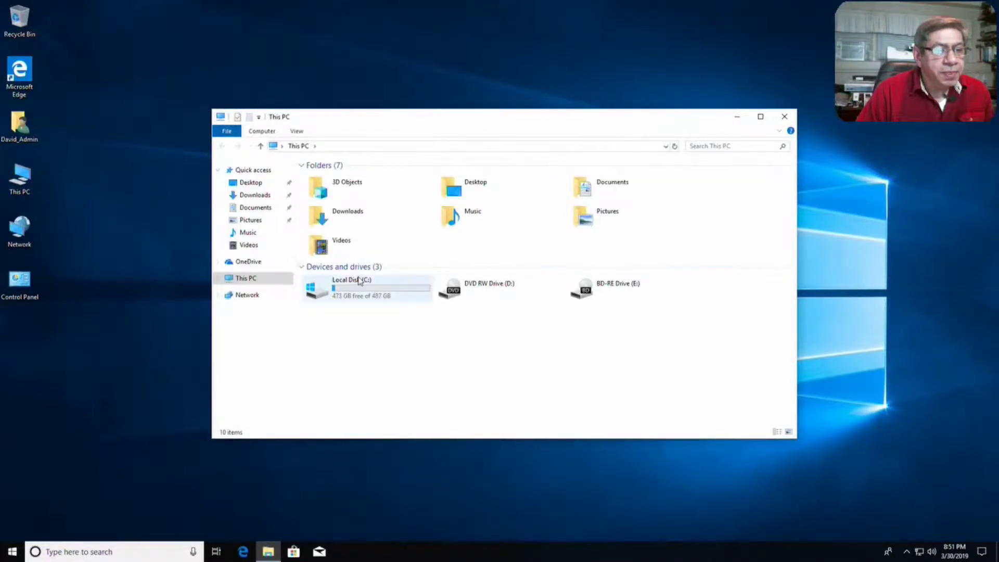
pyautogui.rightClick(339, 290)
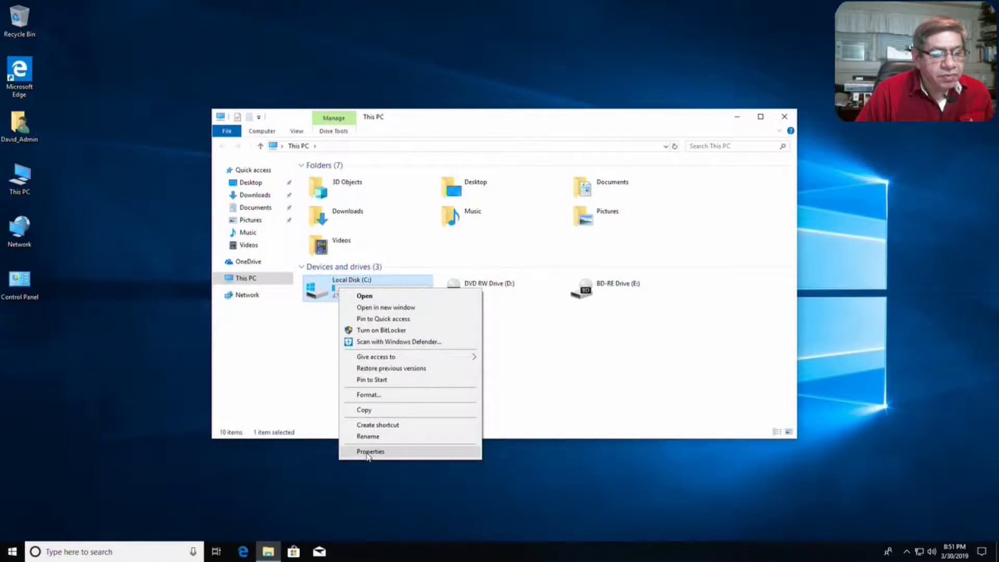
pyautogui.click(366, 452)
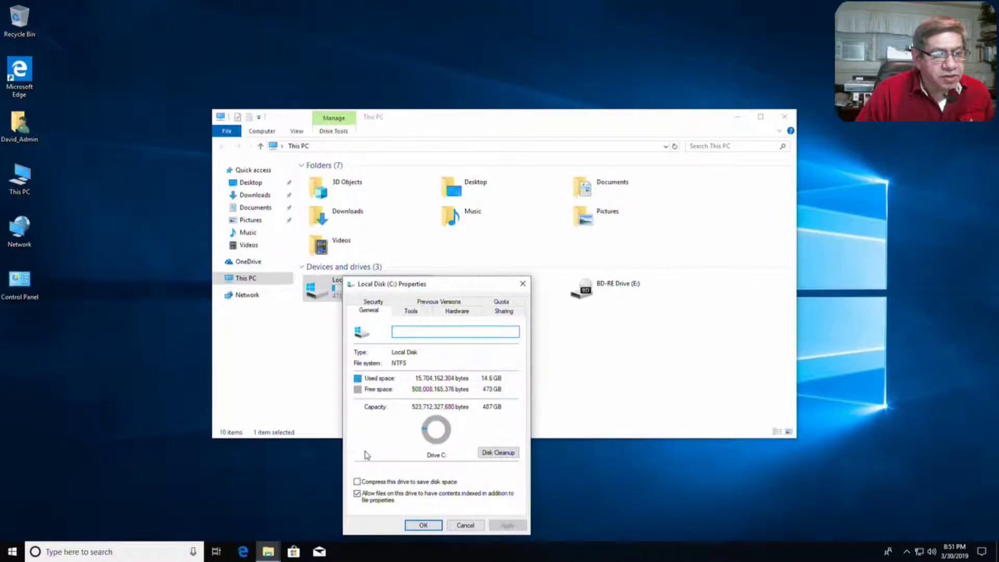
pyautogui.click(357, 494)
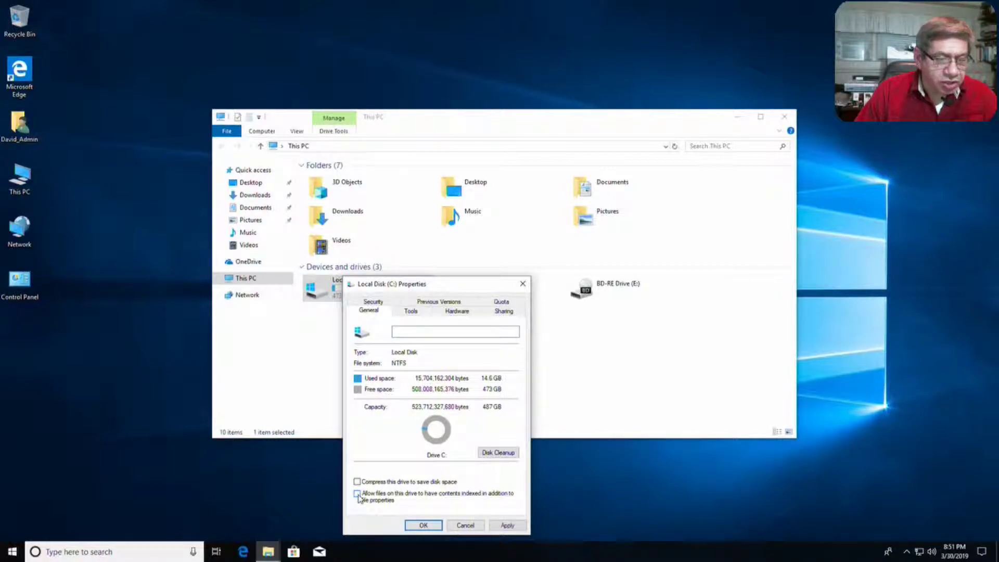
pyautogui.click(508, 526)
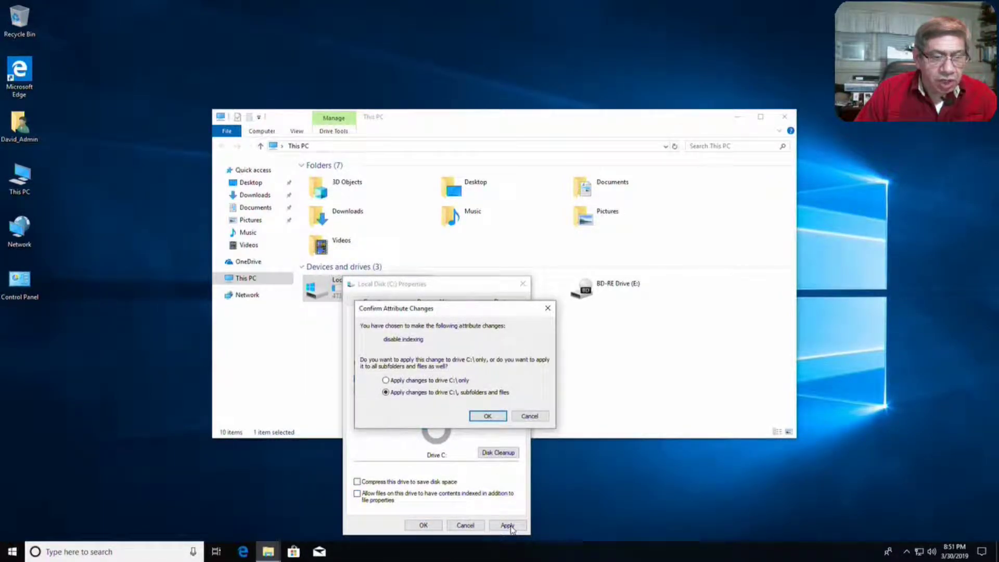
pyautogui.click(489, 418)
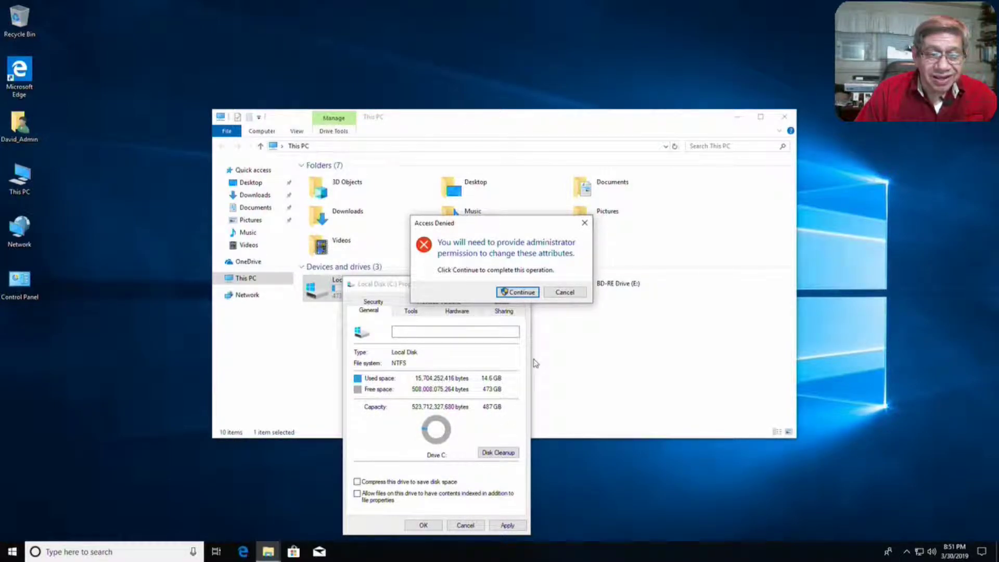
pyautogui.click(522, 292)
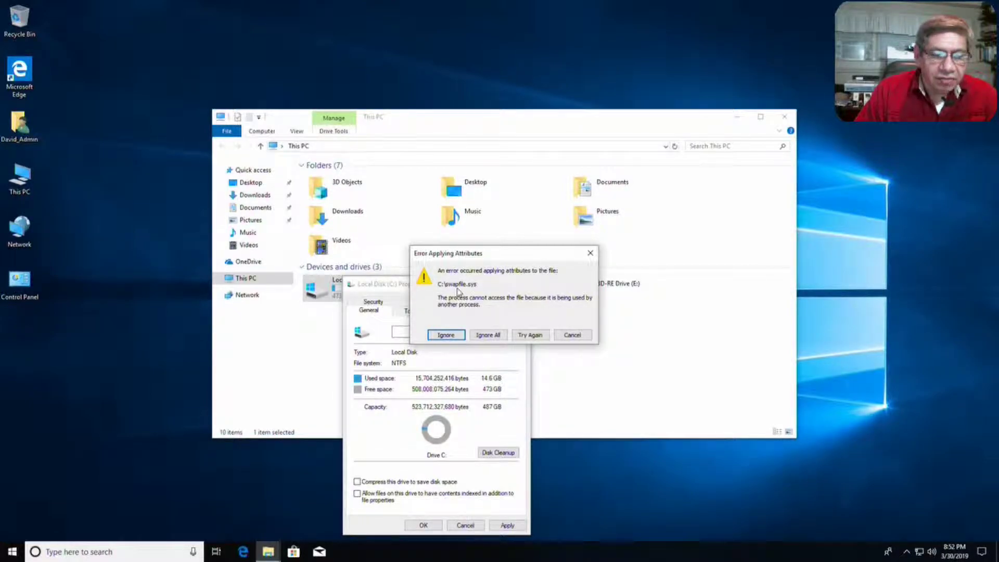
# Ignore the attribute errors for individual files, and ignore all further ones so the indexing change continues
pyautogui.click(448, 337)
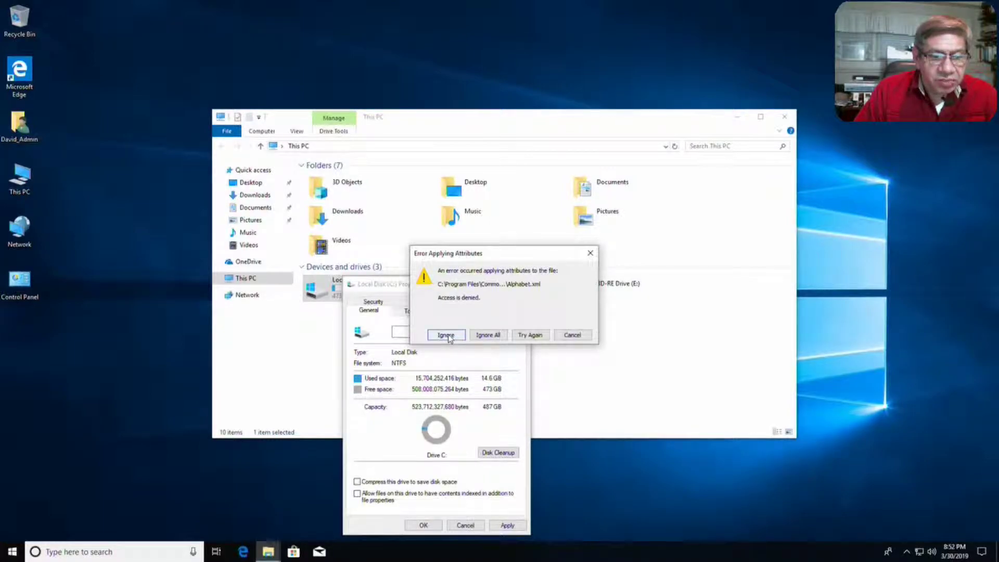
pyautogui.click(447, 335)
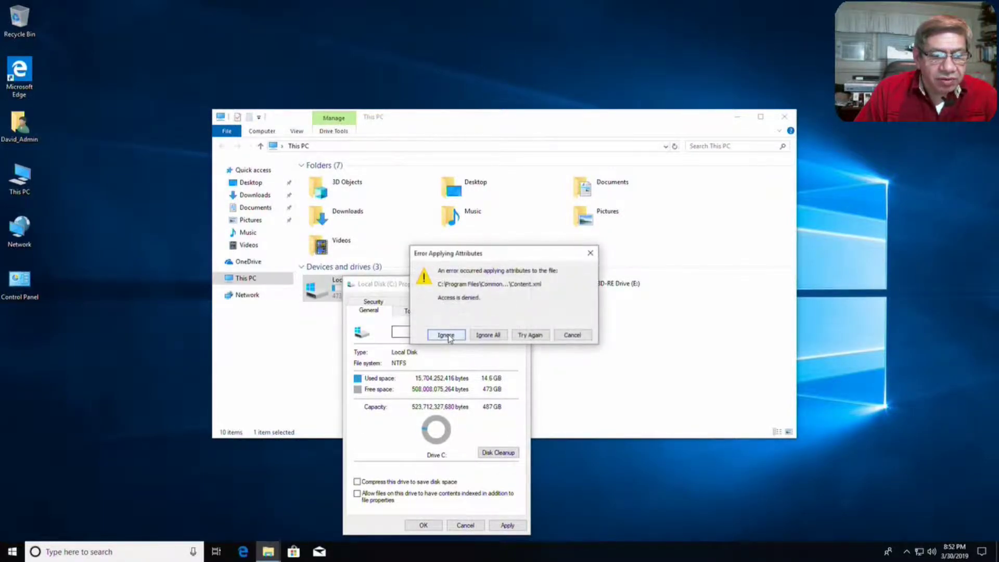
pyautogui.click(447, 336)
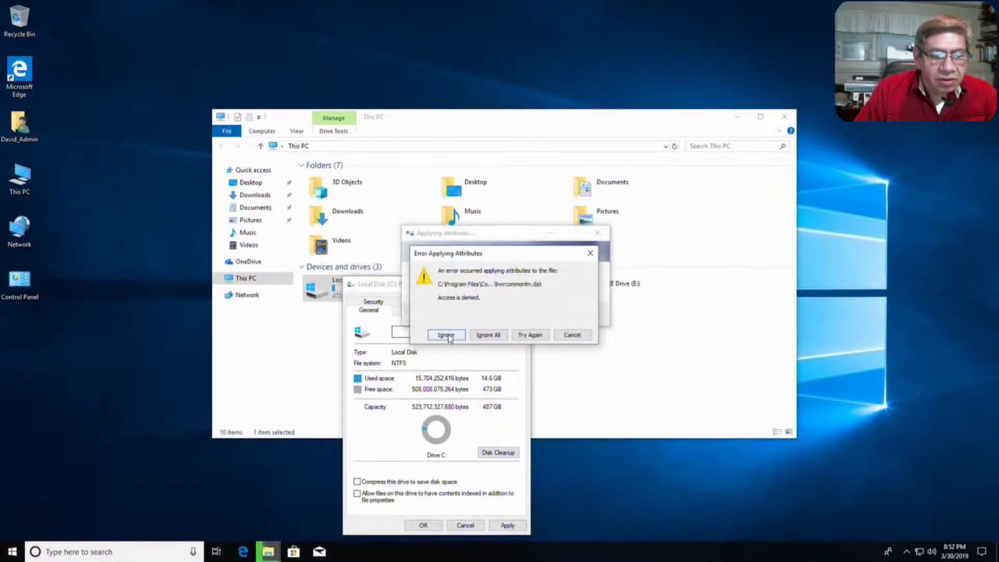
pyautogui.click(488, 336)
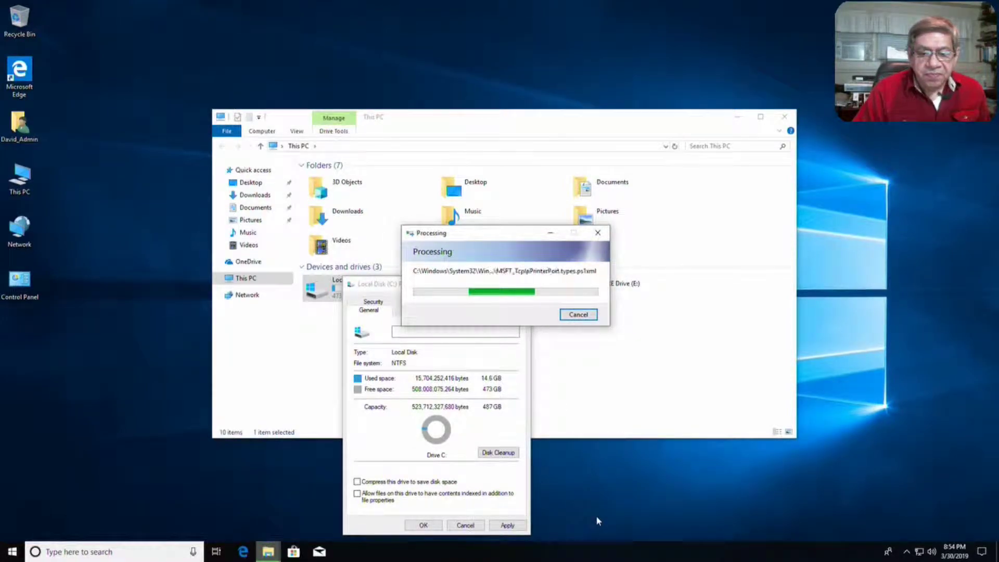
# Open the taskbar settings and turn off Lock the taskbar
pyautogui.rightClick(861, 556)
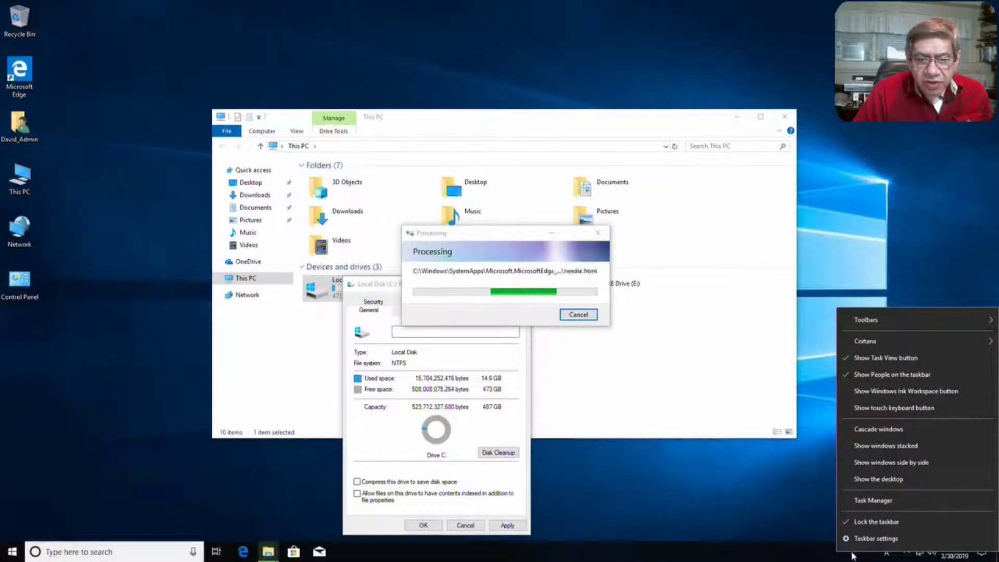
pyautogui.click(863, 539)
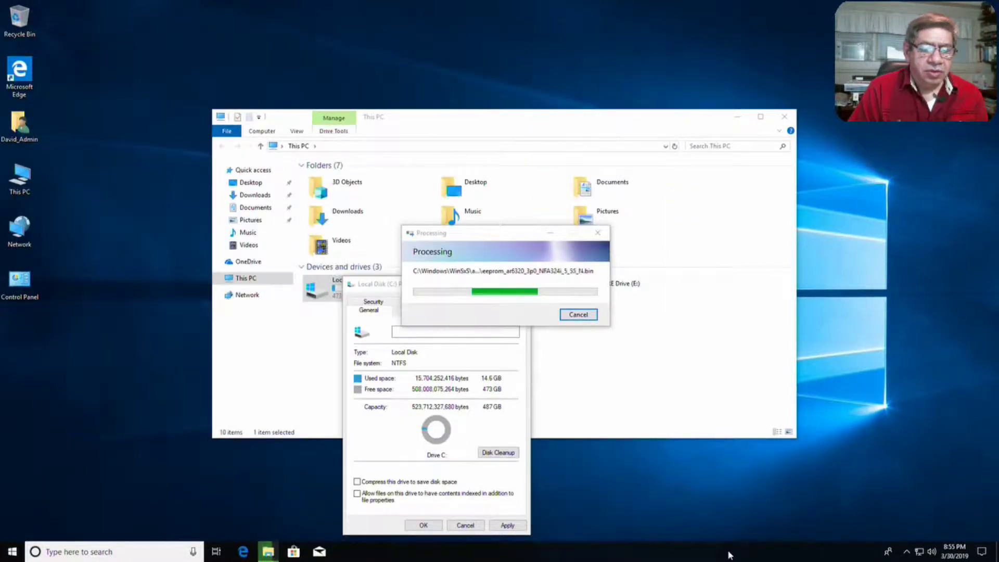
pyautogui.rightClick(729, 554)
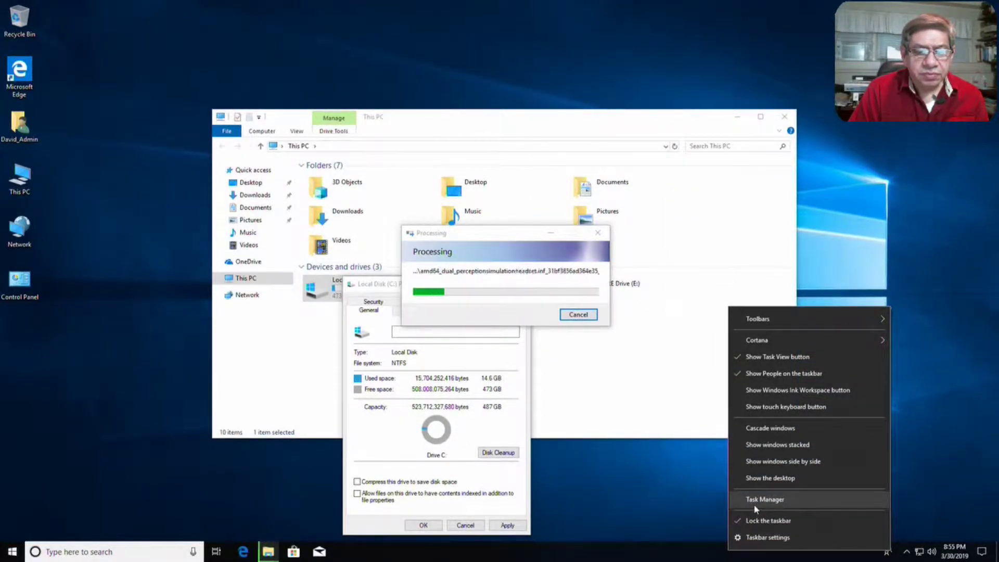
pyautogui.click(756, 538)
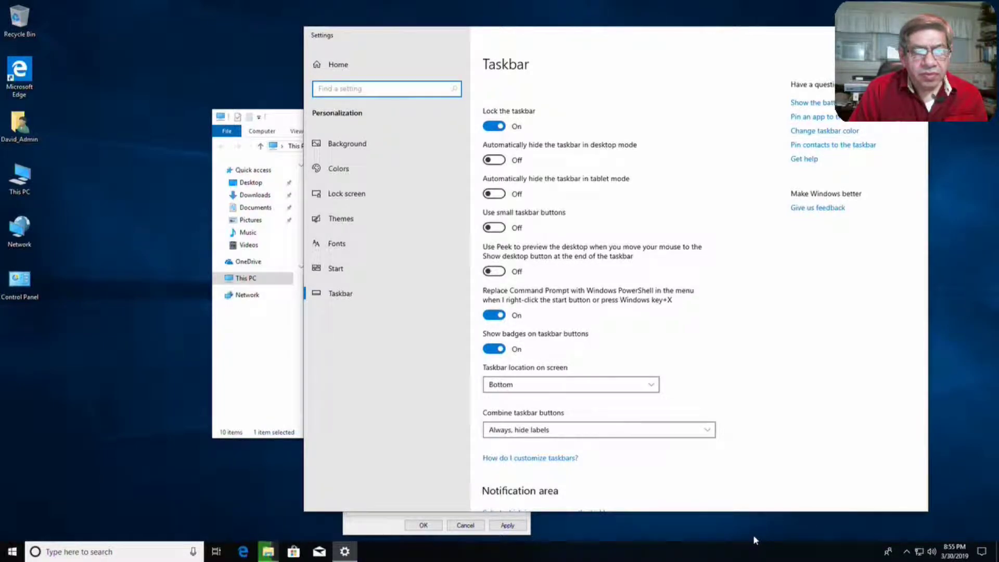
pyautogui.click(490, 127)
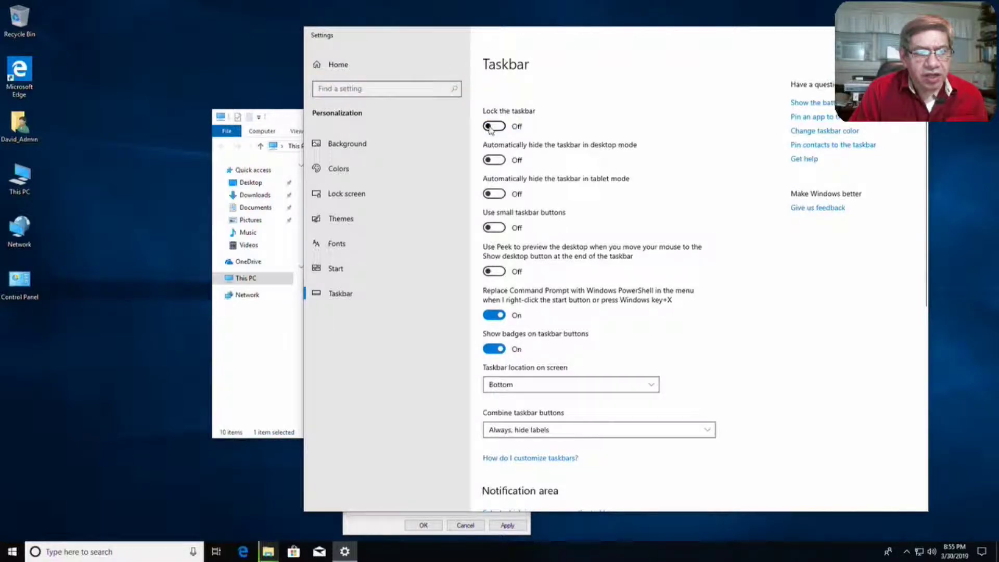
# Turn off Show contacts on the taskbar in the People section, and leave the taskbar settings
pyautogui.scroll(-5, 611, 230)
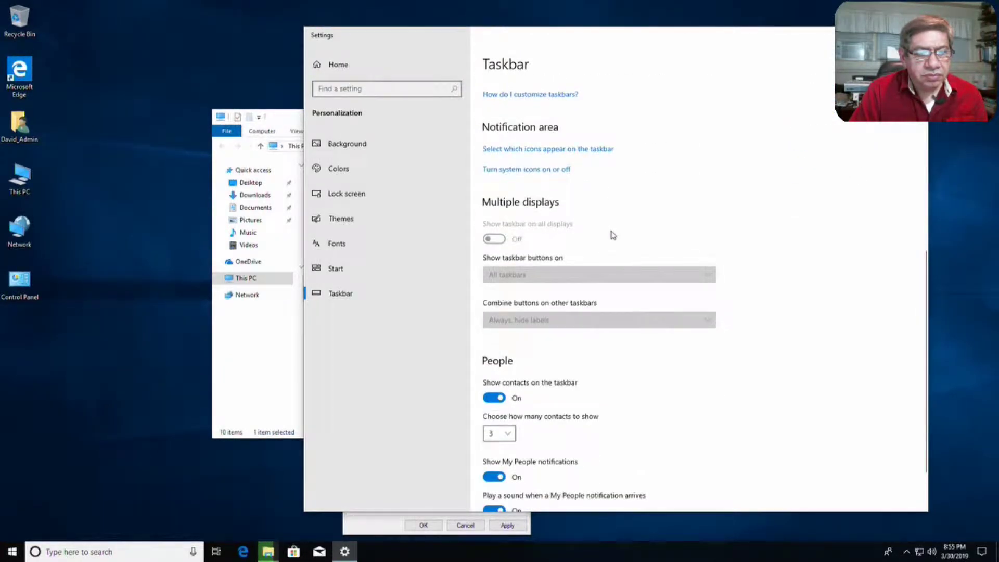
pyautogui.scroll(-2, 613, 236)
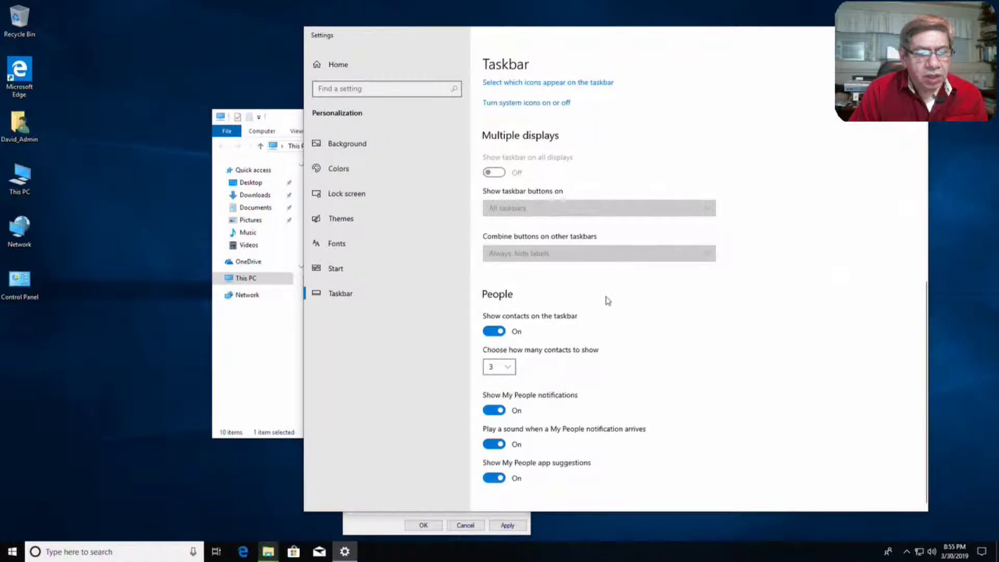
pyautogui.click(492, 333)
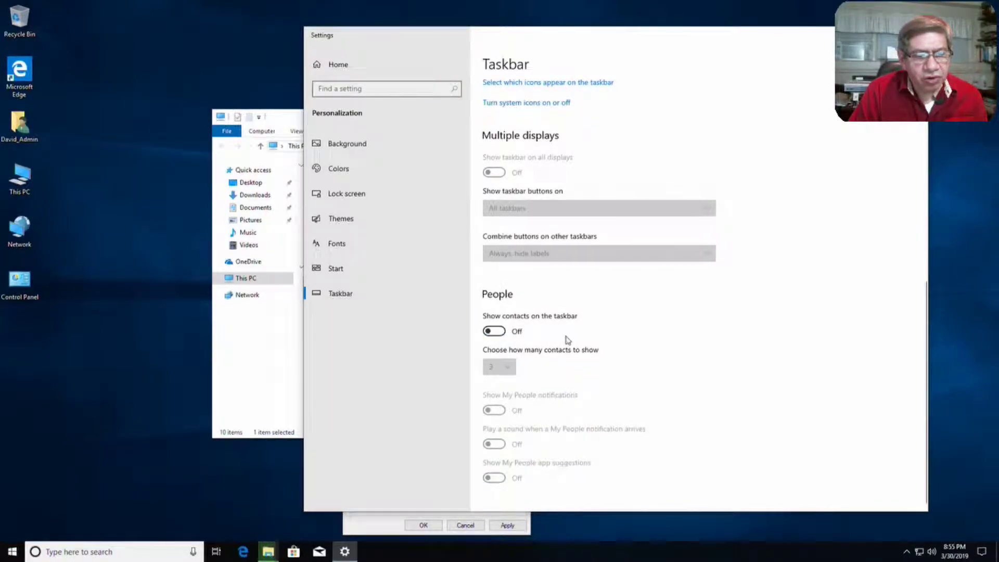
pyautogui.scroll(3, 568, 341)
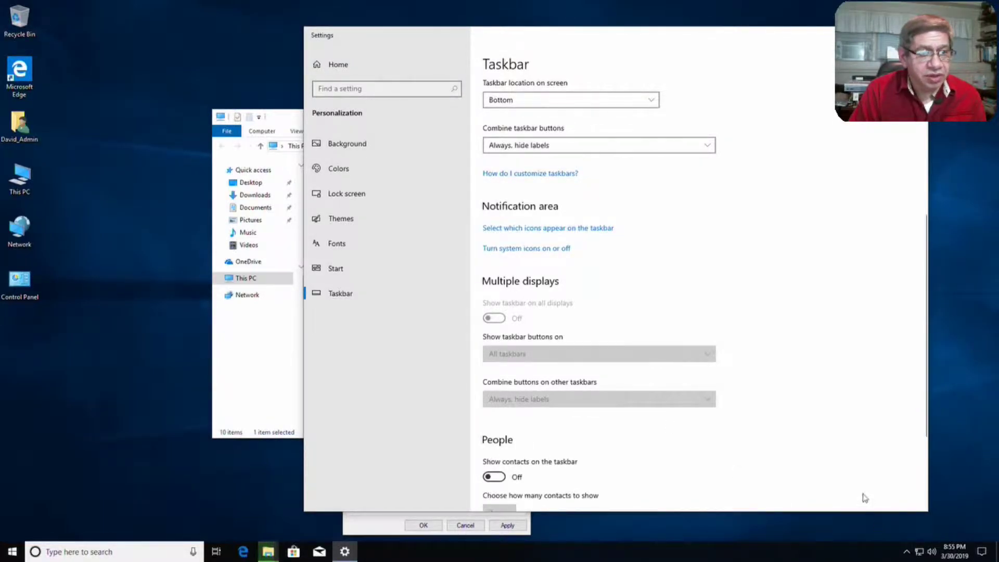
pyautogui.rightClick(867, 558)
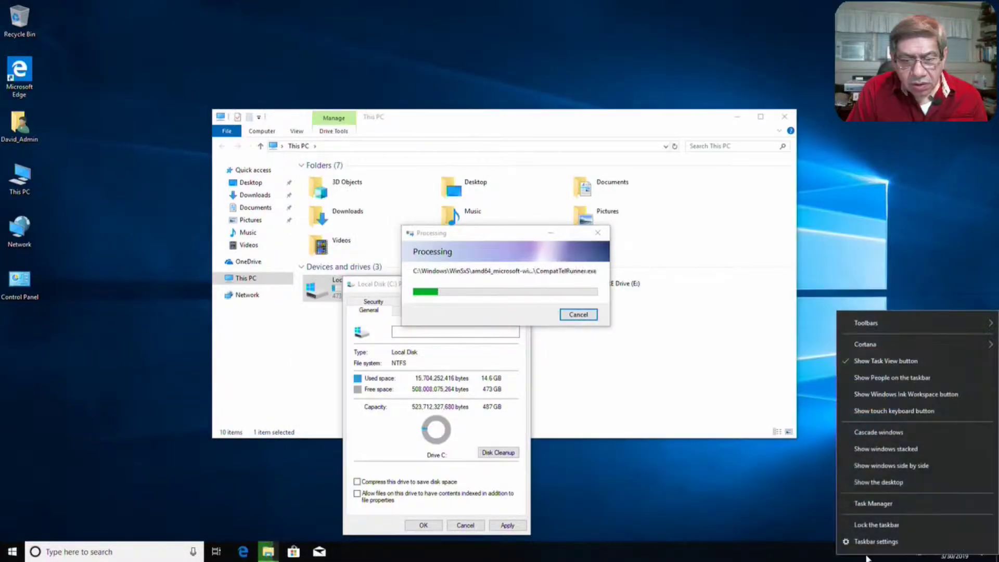
pyautogui.press('Escape')
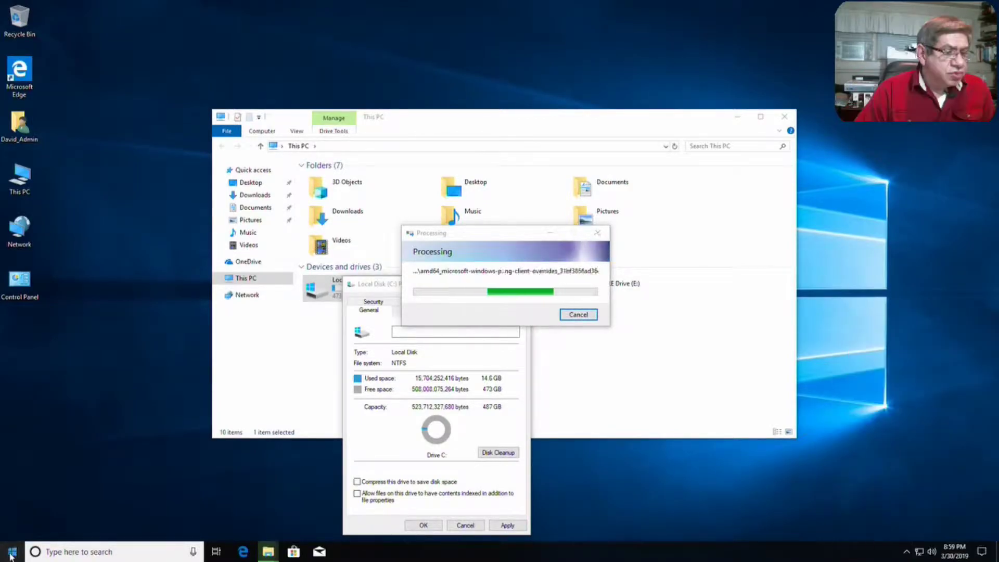
# Turn on Storage sense in the system's storage settings and open its options for freeing up space automatically
pyautogui.click(11, 556)
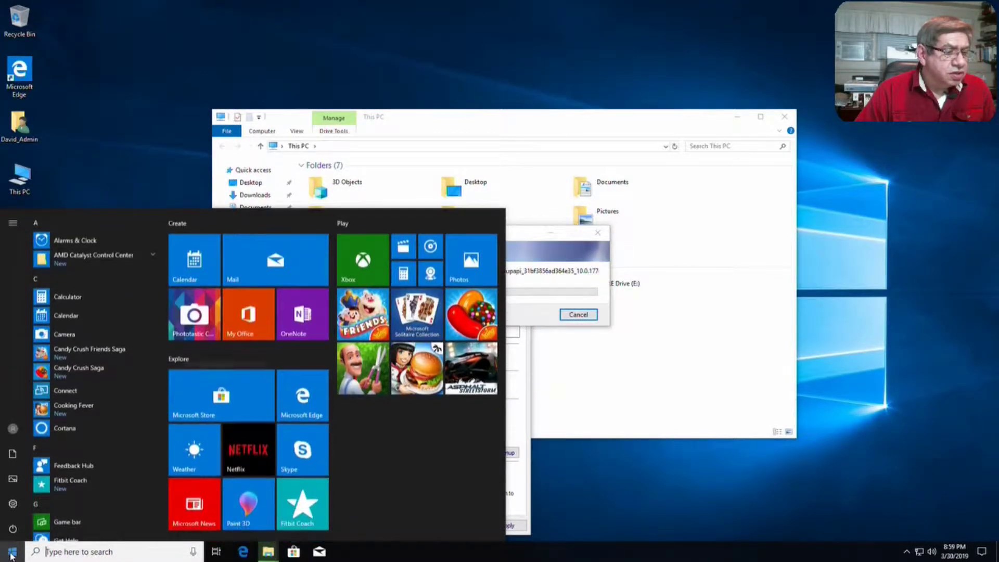
pyautogui.click(12, 504)
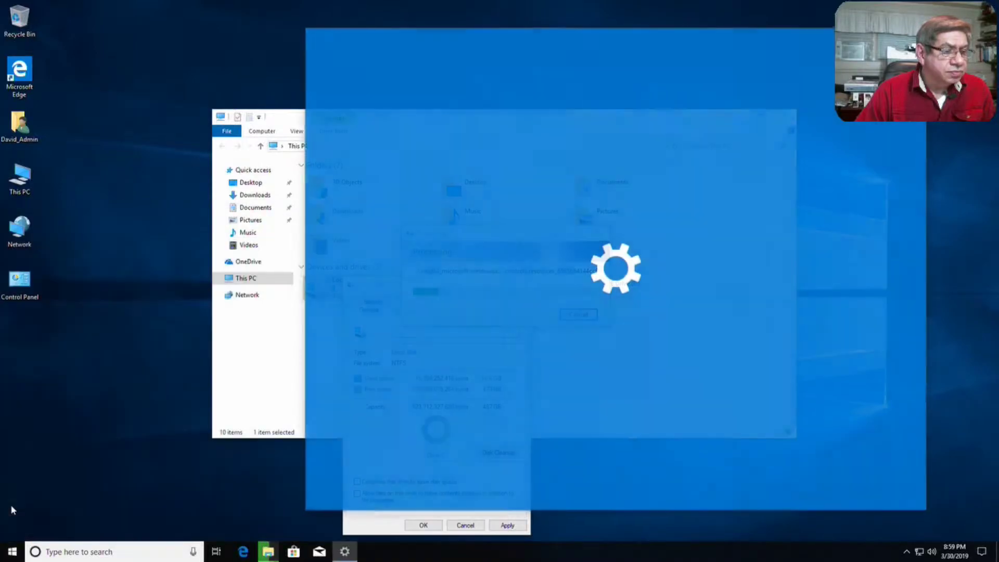
pyautogui.click(395, 164)
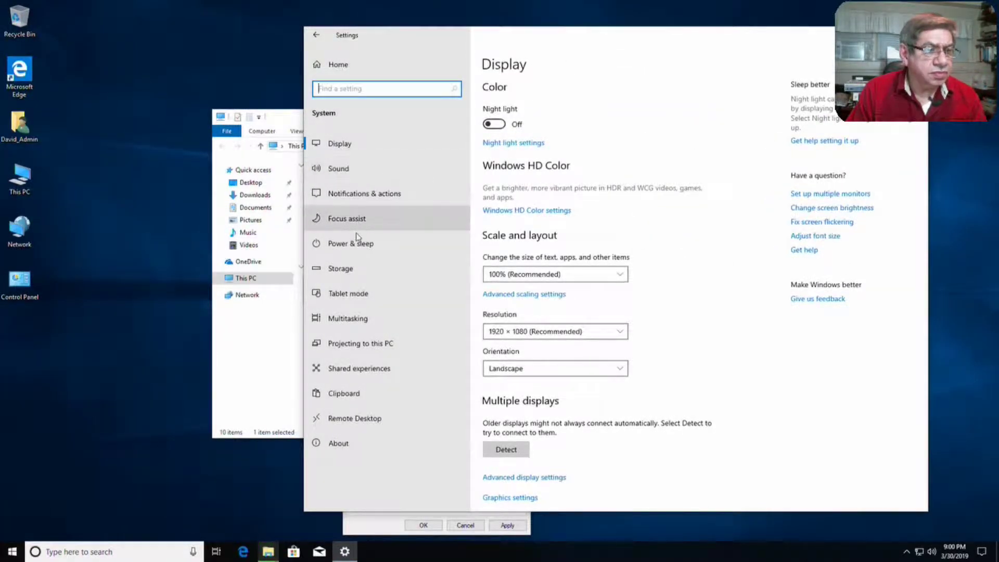
pyautogui.click(341, 268)
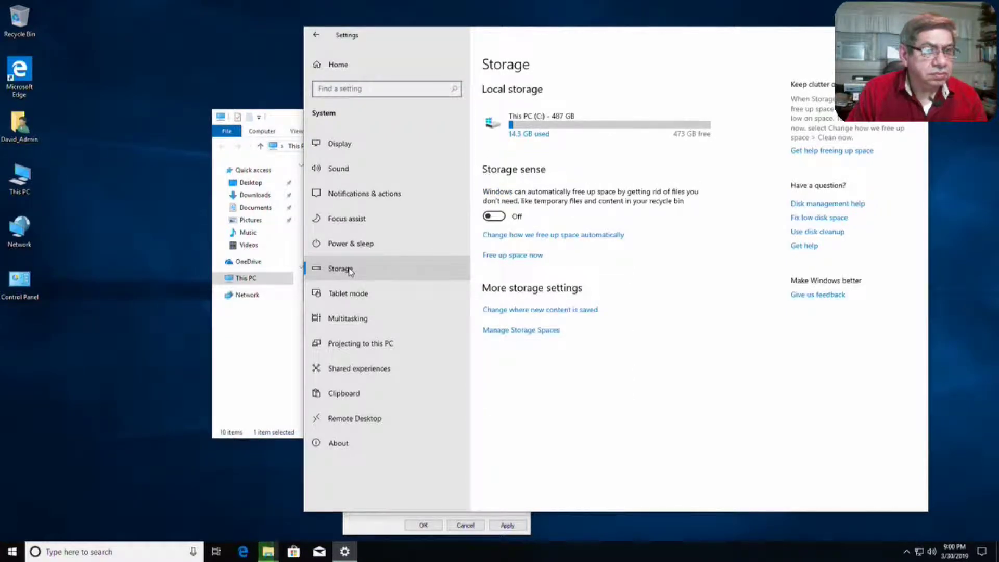
pyautogui.click(503, 221)
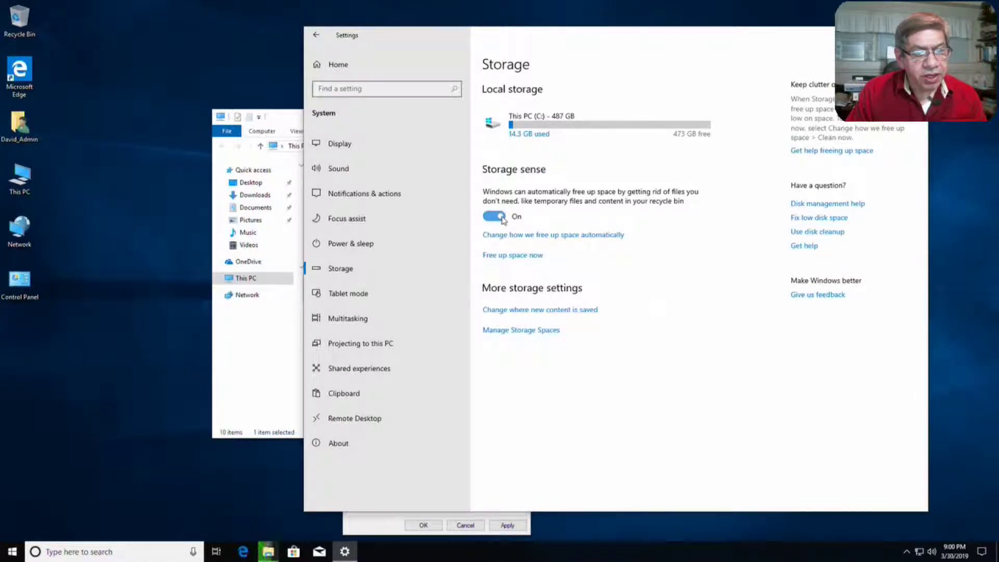
pyautogui.click(527, 239)
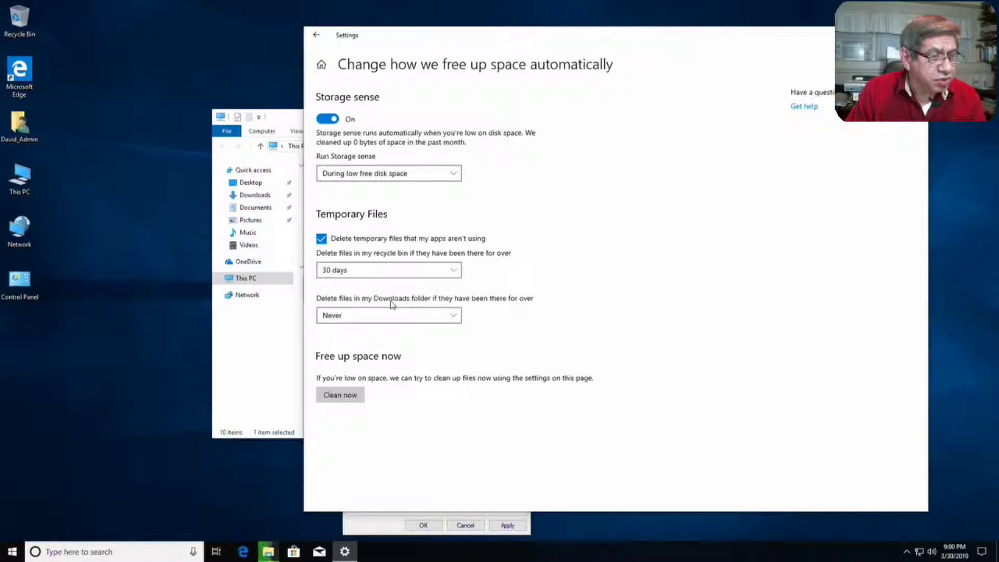
# Set Storage sense to delete files in the Downloads folder after 60 days, and return to the main Storage settings
pyautogui.click(453, 317)
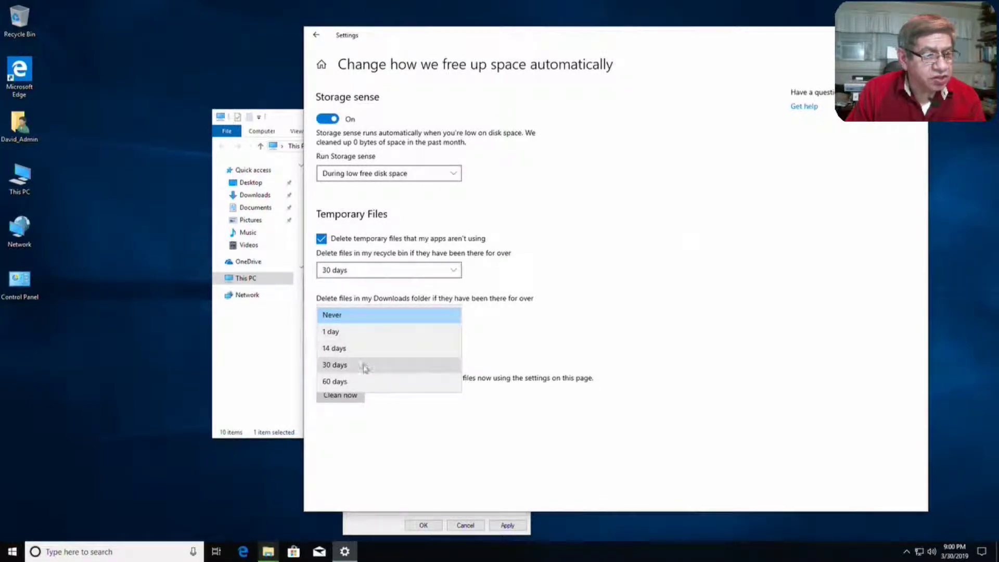
pyautogui.click(339, 383)
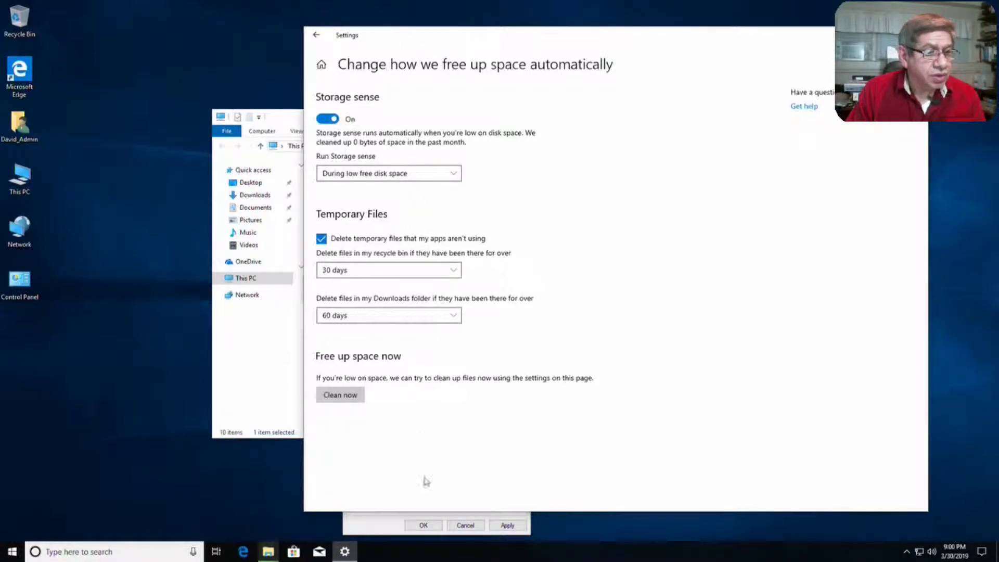
pyautogui.moveTo(450, 41)
pyautogui.mouseDown()
pyautogui.moveTo(486, 82)
pyautogui.moveTo(722, 199)
pyautogui.moveTo(727, 183)
pyautogui.moveTo(453, 60)
pyautogui.moveTo(444, 45)
pyautogui.mouseUp()
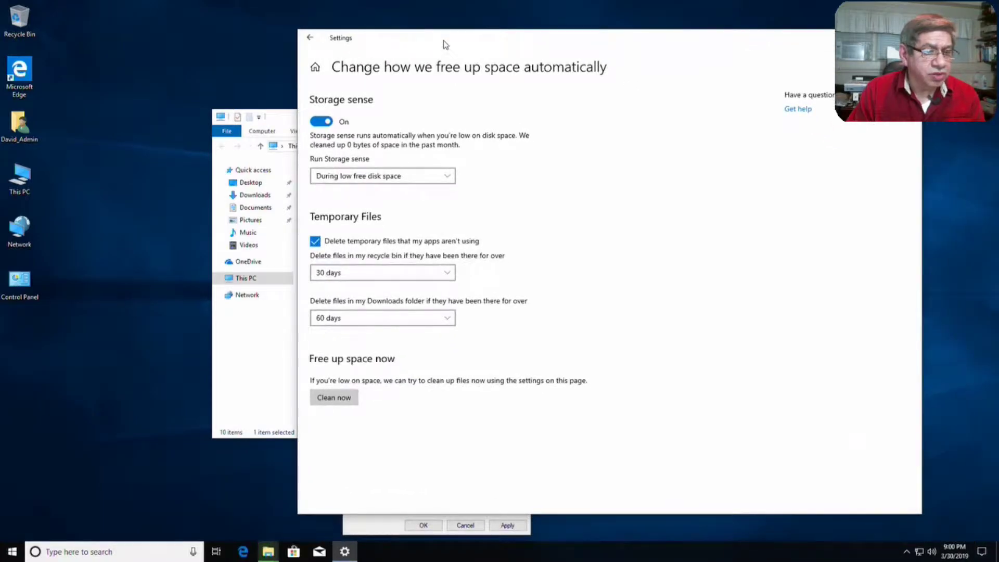
pyautogui.click(312, 39)
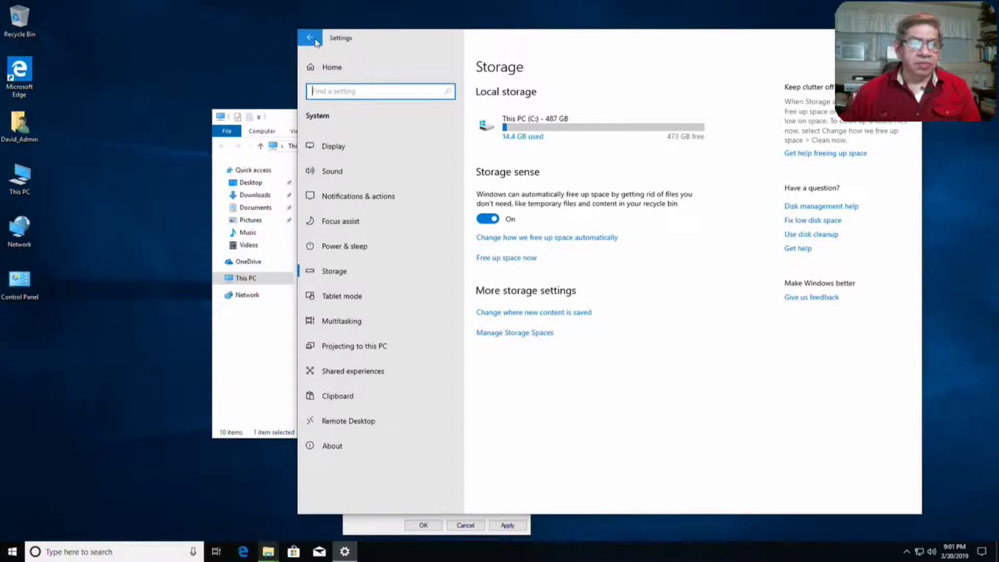
# Move the Settings window aside, open Control Panel from the desktop and display its items as large icons
pyautogui.moveTo(440, 33); pyautogui.dragTo(572, 25)
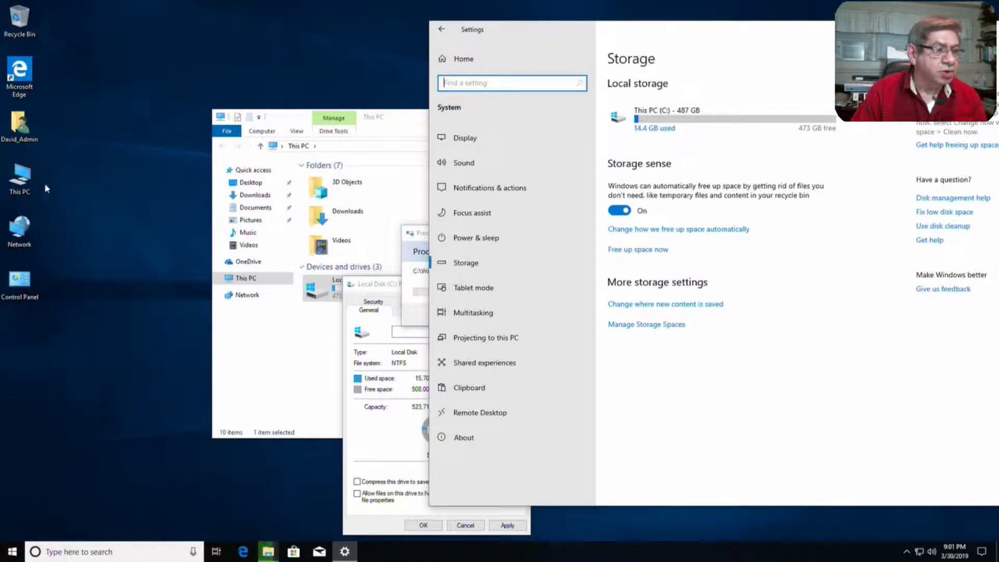
pyautogui.click(14, 290)
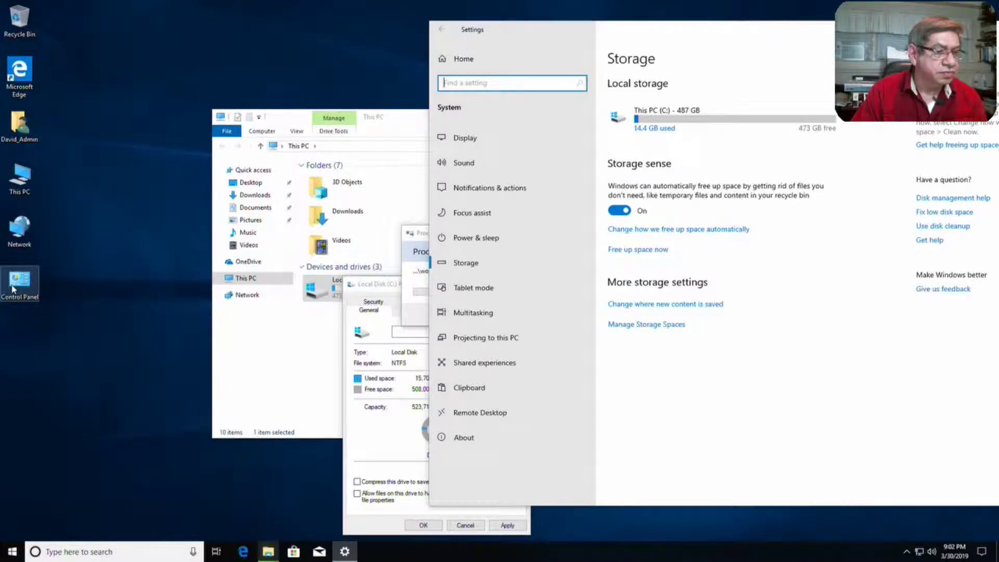
pyautogui.doubleClick(13, 289)
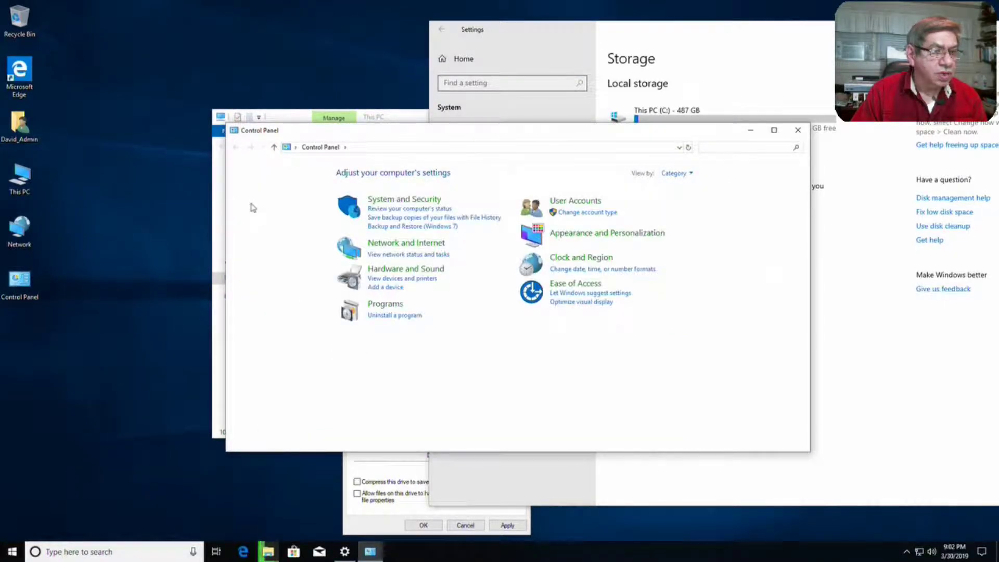
pyautogui.click(685, 176)
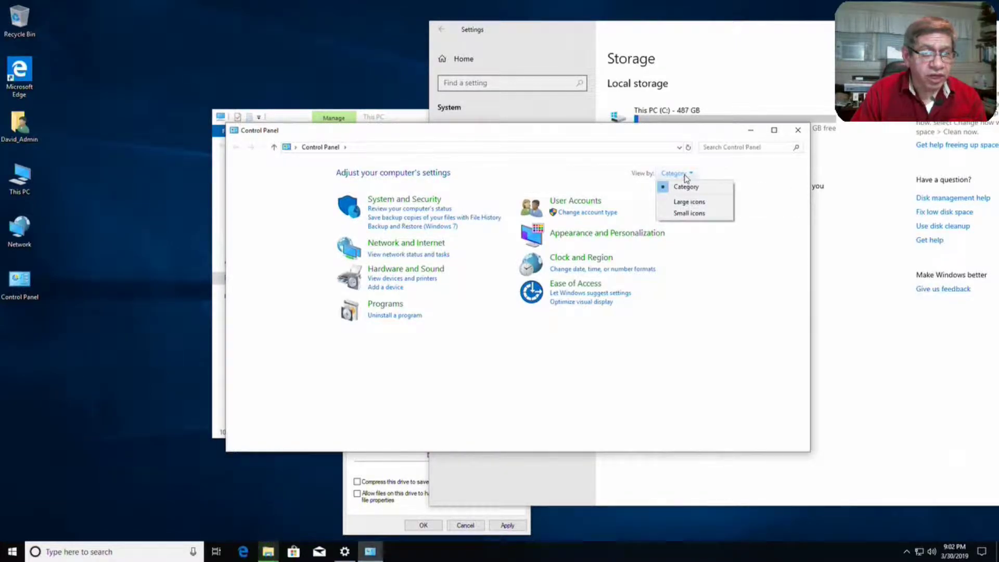
pyautogui.click(688, 202)
pyautogui.moveTo(615, 122); pyautogui.dragTo(604, 51)
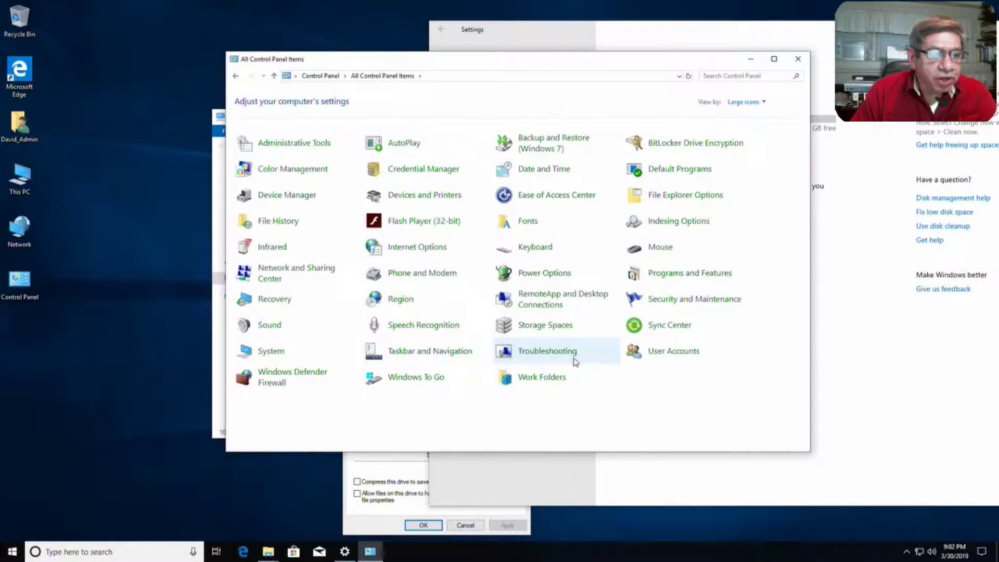
# Open the Windows features list from Programs and Features and enlarge its window to show all features
pyautogui.click(670, 281)
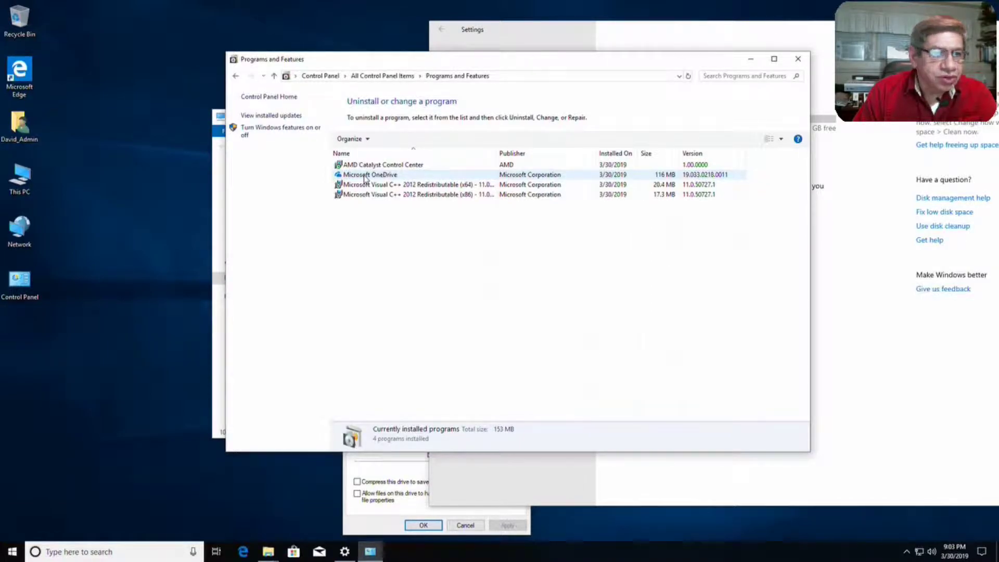
pyautogui.click(262, 133)
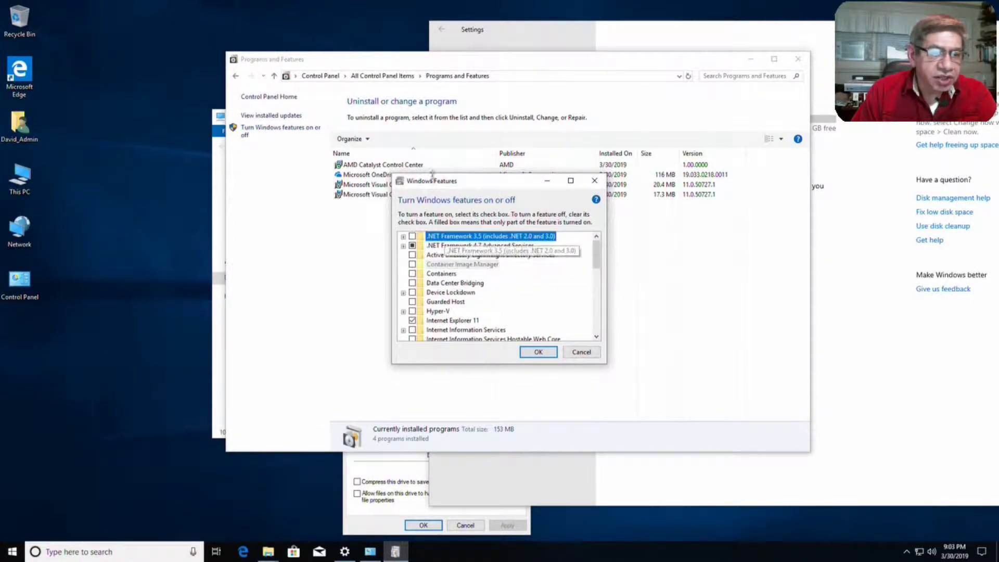
pyautogui.moveTo(470, 117); pyautogui.dragTo(471, 21)
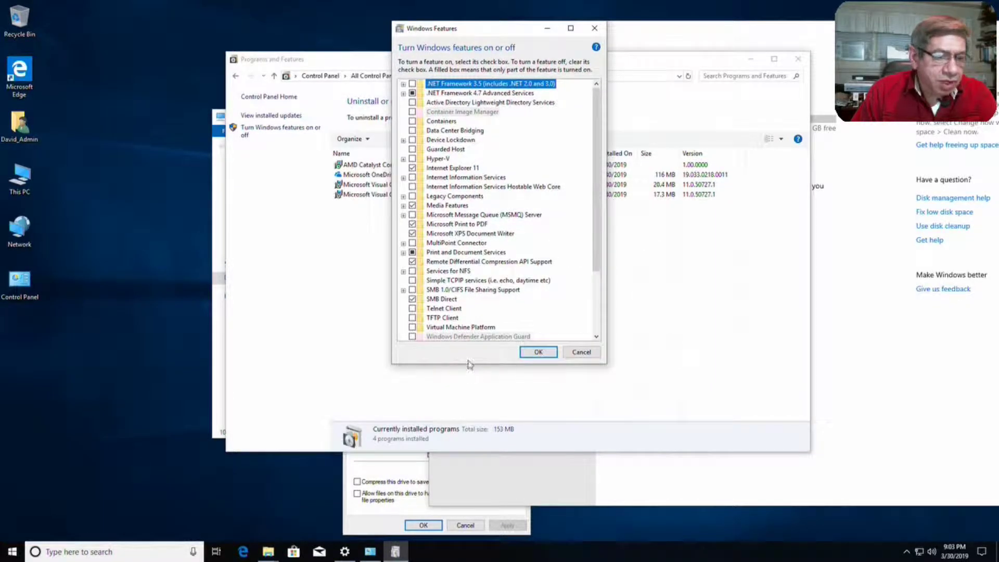
pyautogui.moveTo(468, 364); pyautogui.dragTo(503, 500)
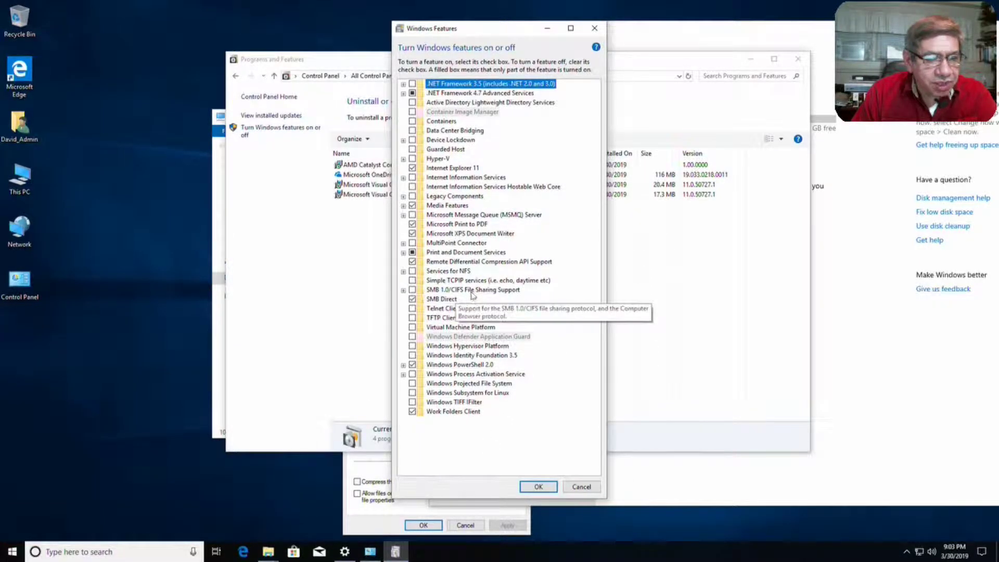
# Turn on SMB 1.0/CIFS File Sharing Support with all its subfeatures, and apply the change without restarting the PC
pyautogui.click(404, 291)
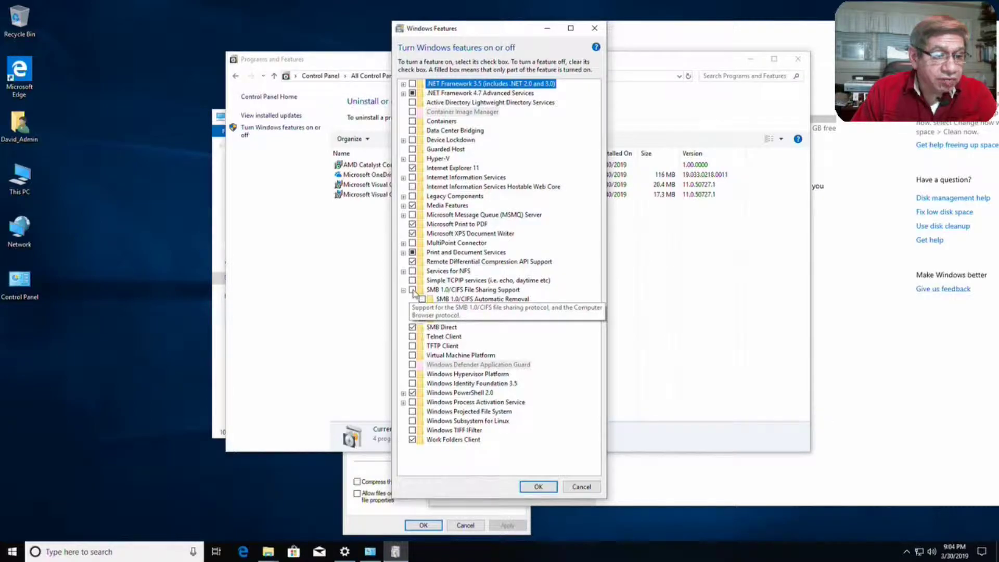
pyautogui.click(412, 290)
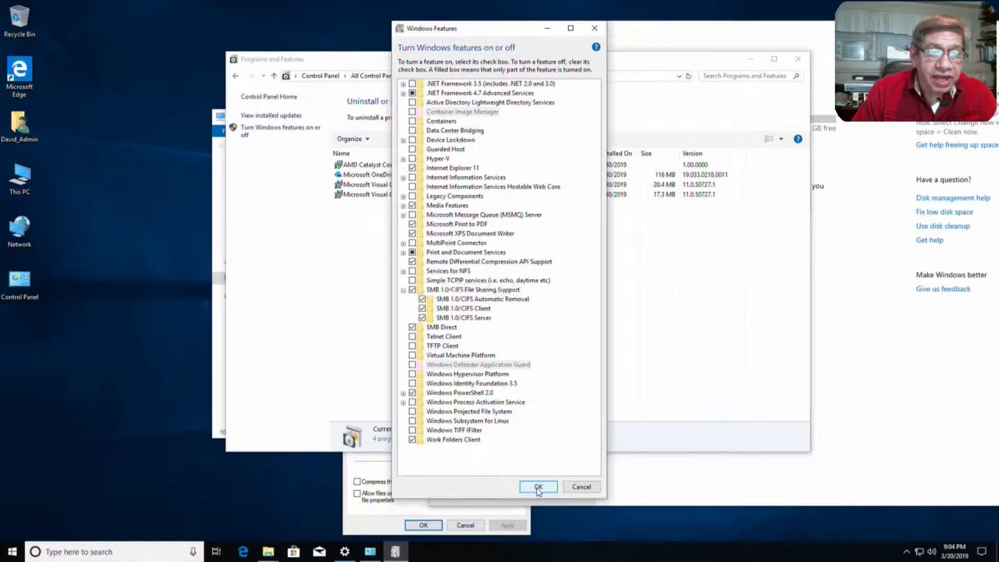
pyautogui.click(538, 487)
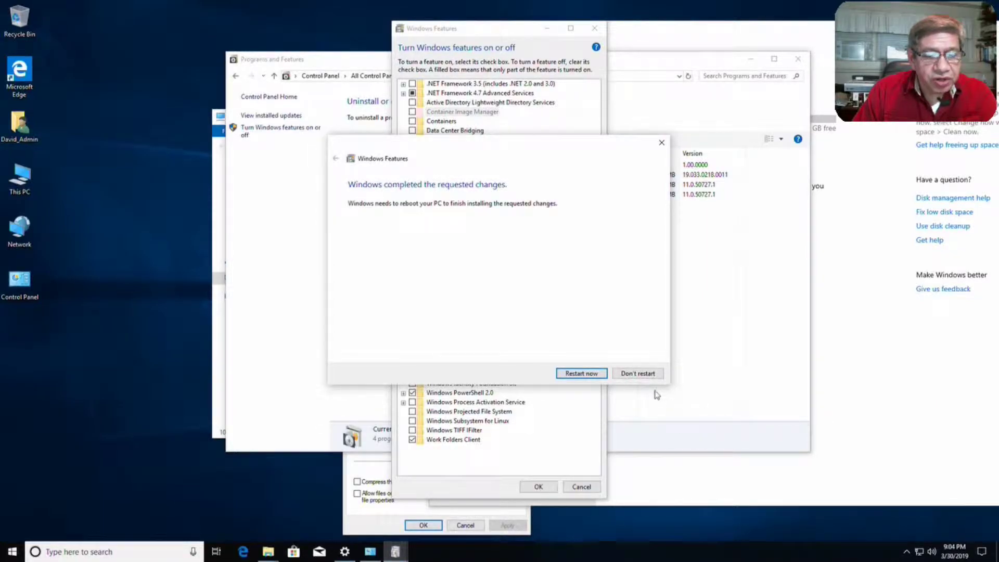
pyautogui.click(645, 374)
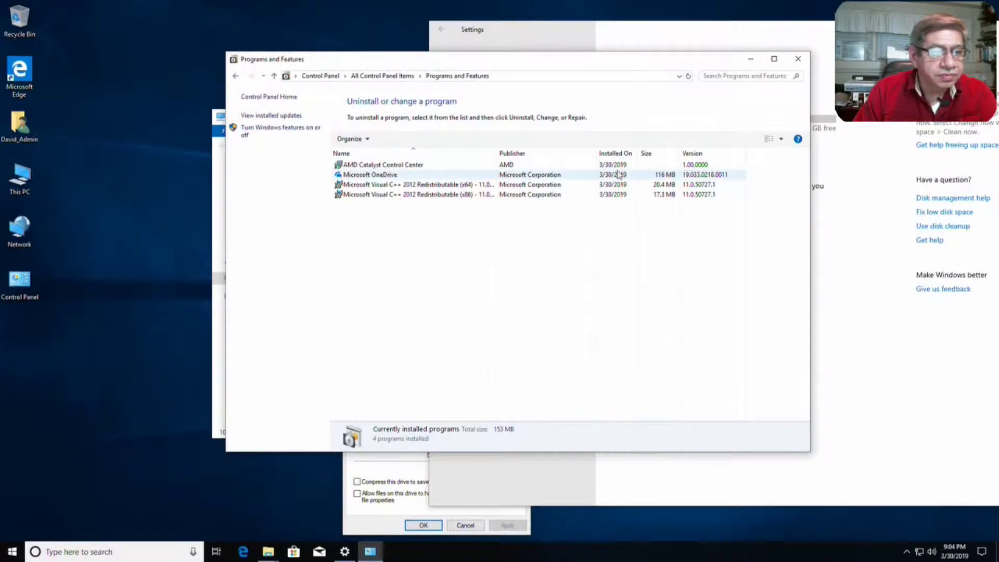
# Confirm the Local Disk (C:) properties and close the Programs and Features, Settings and This PC windows
pyautogui.click(798, 59)
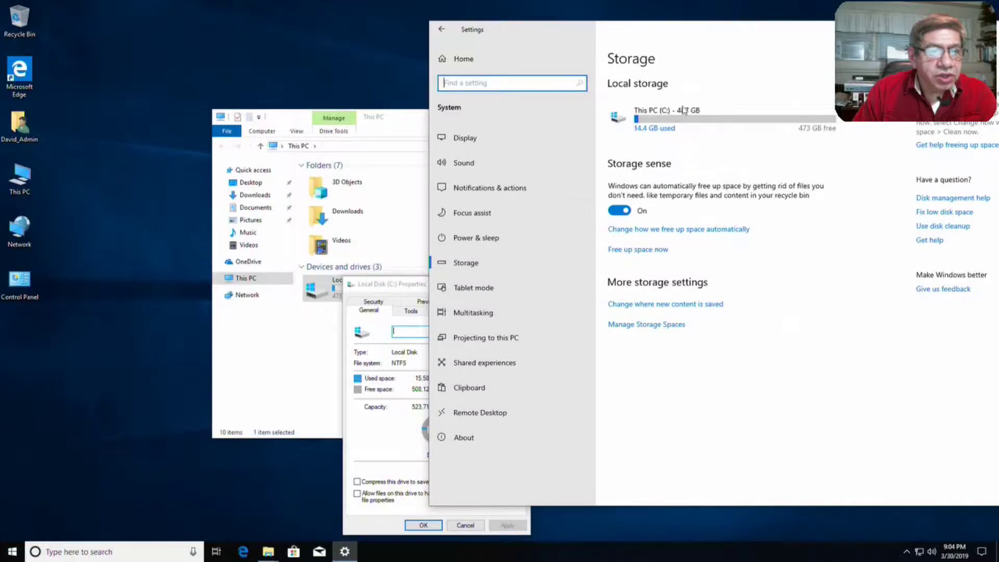
pyautogui.click(419, 288)
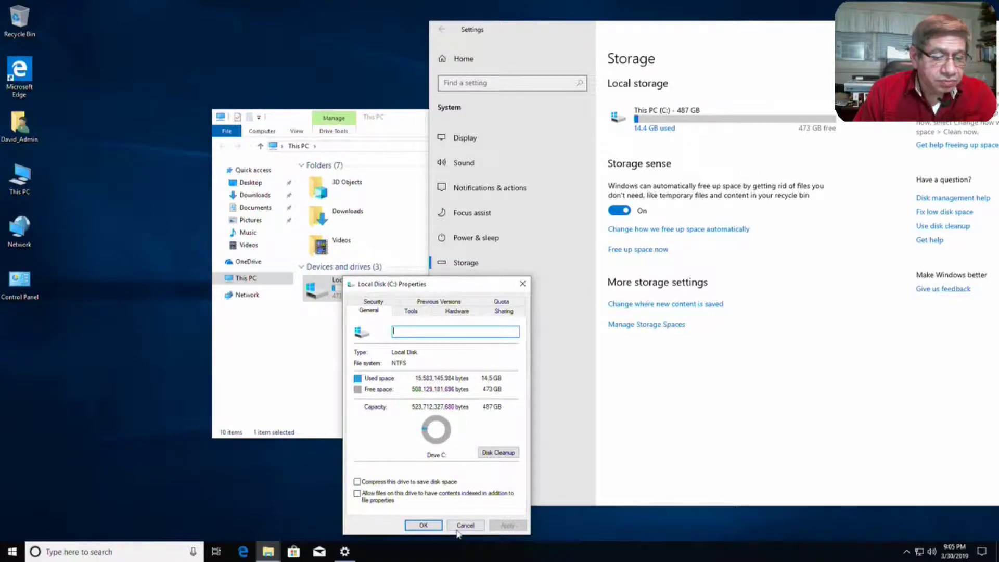
pyautogui.click(423, 526)
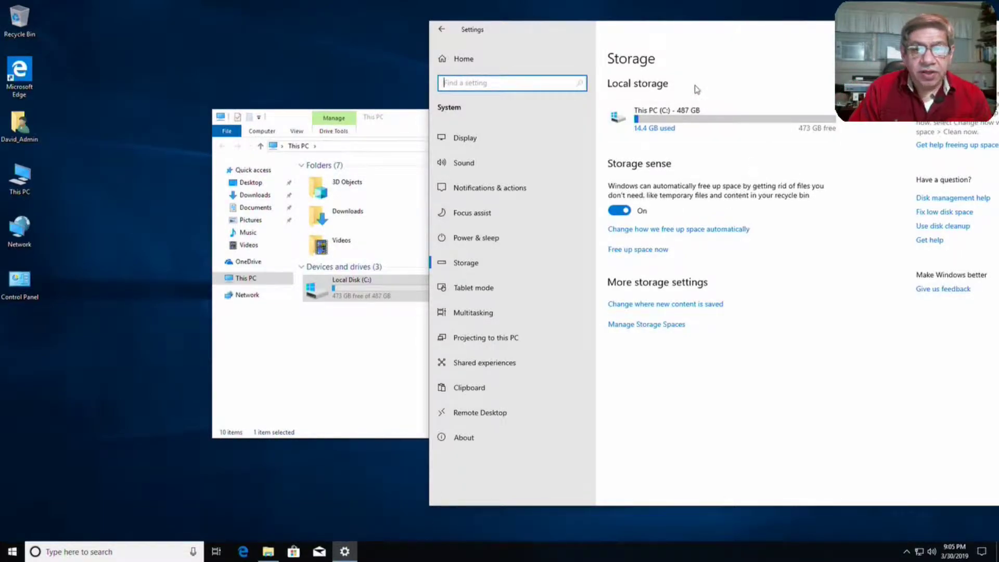
pyautogui.moveTo(732, 35); pyautogui.dragTo(632, 41)
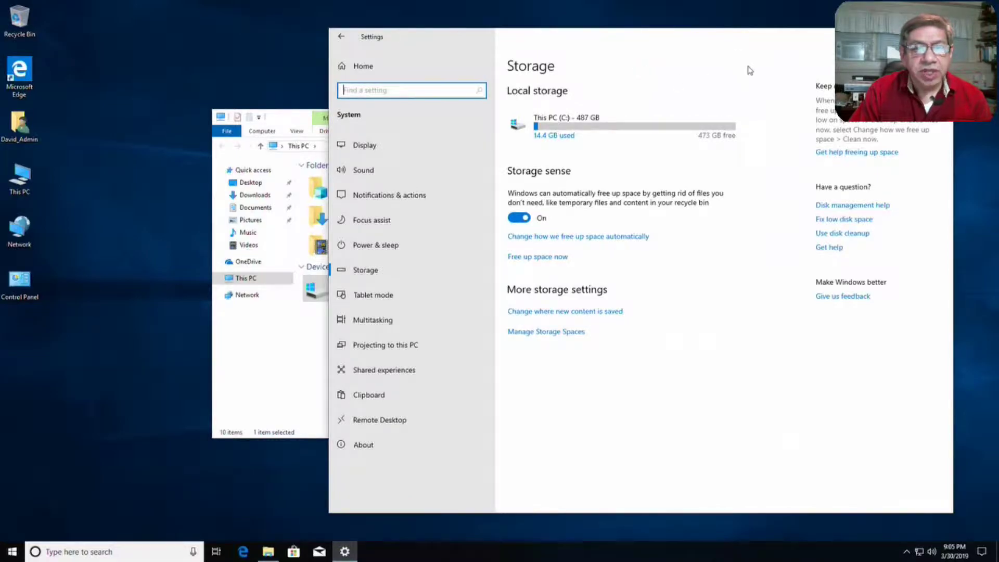
pyautogui.click(941, 36)
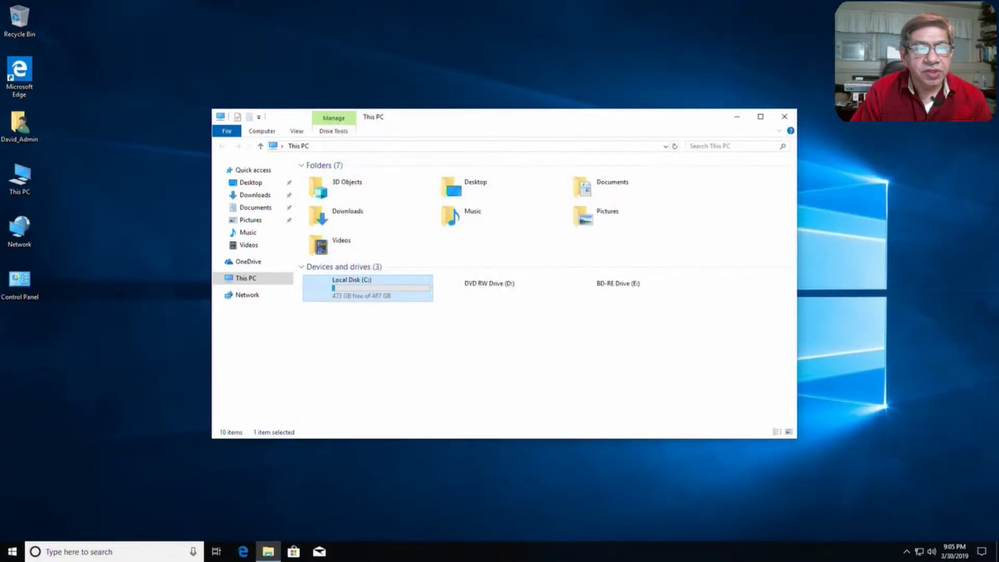
pyautogui.click(785, 117)
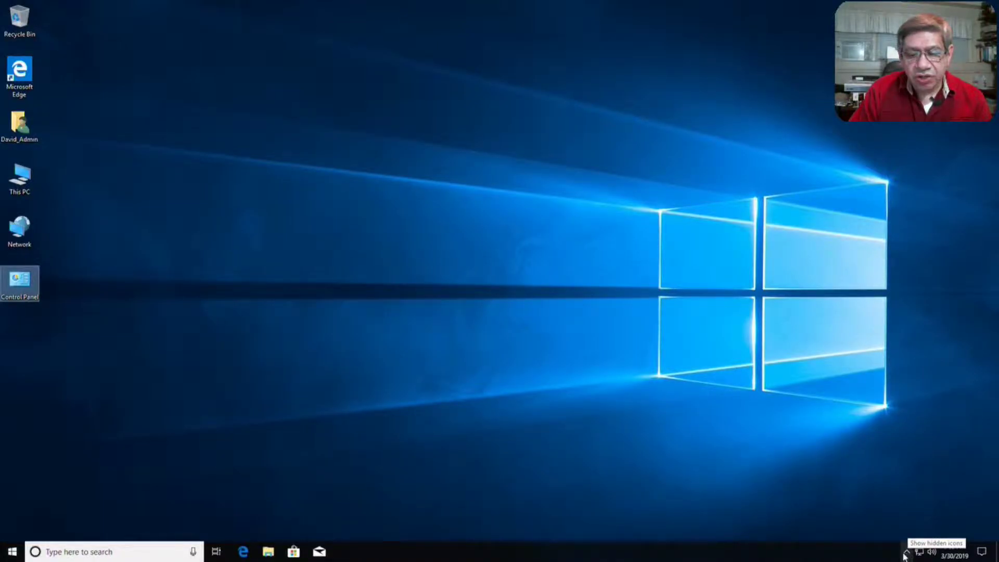
# Open the taskbar settings and turn on Always show all icons in the notification area
pyautogui.rightClick(866, 557)
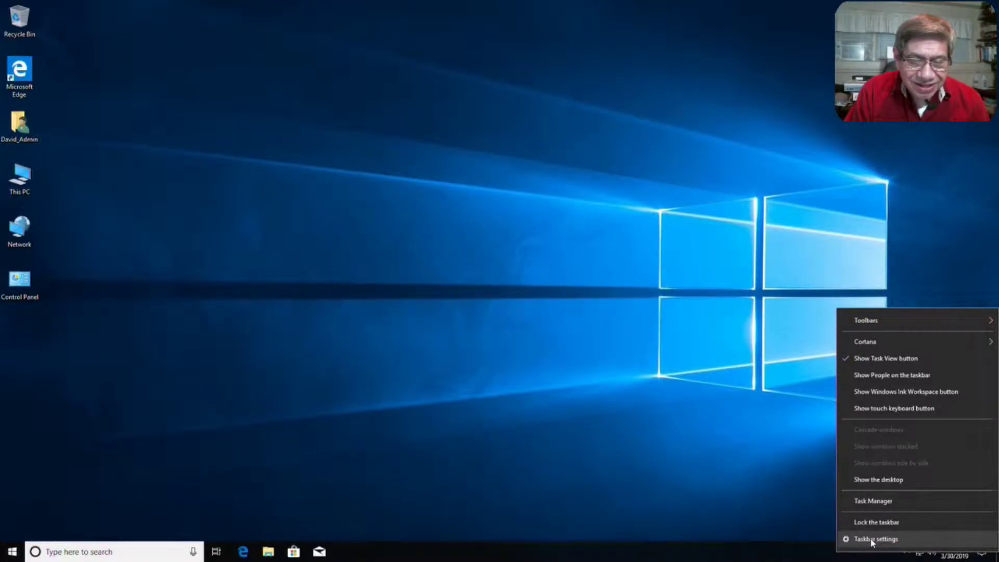
pyautogui.click(873, 541)
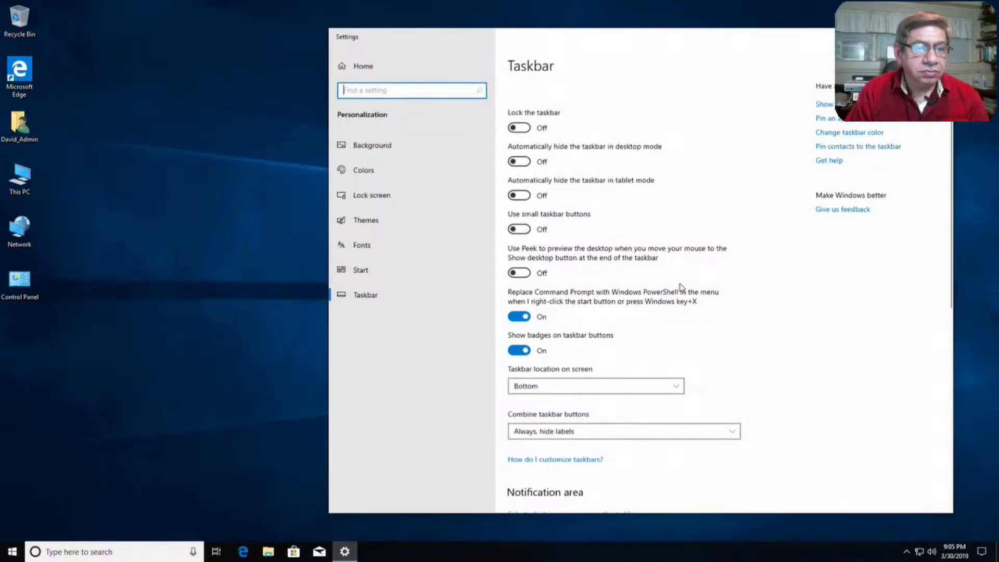
pyautogui.scroll(-4, 680, 287)
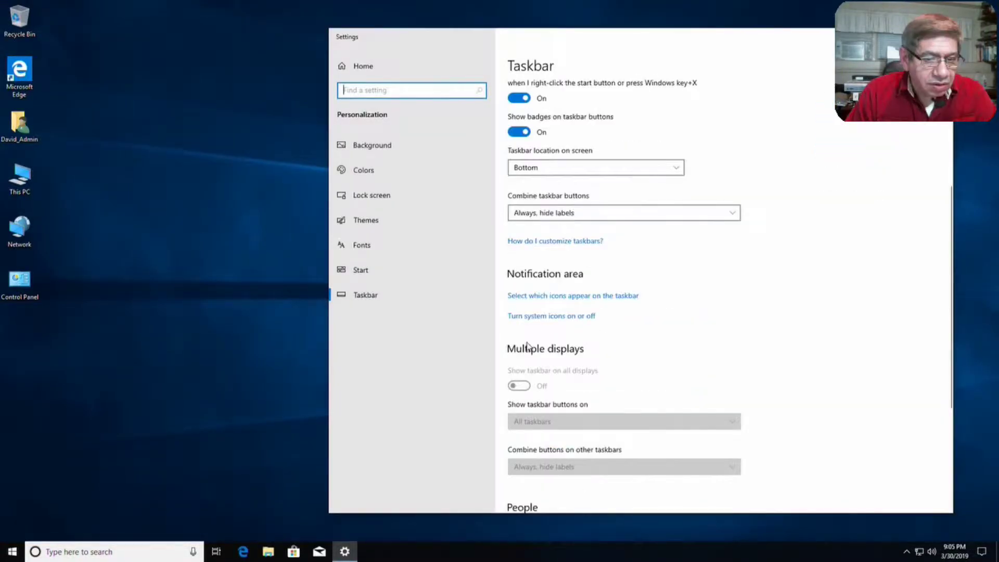
pyautogui.click(533, 299)
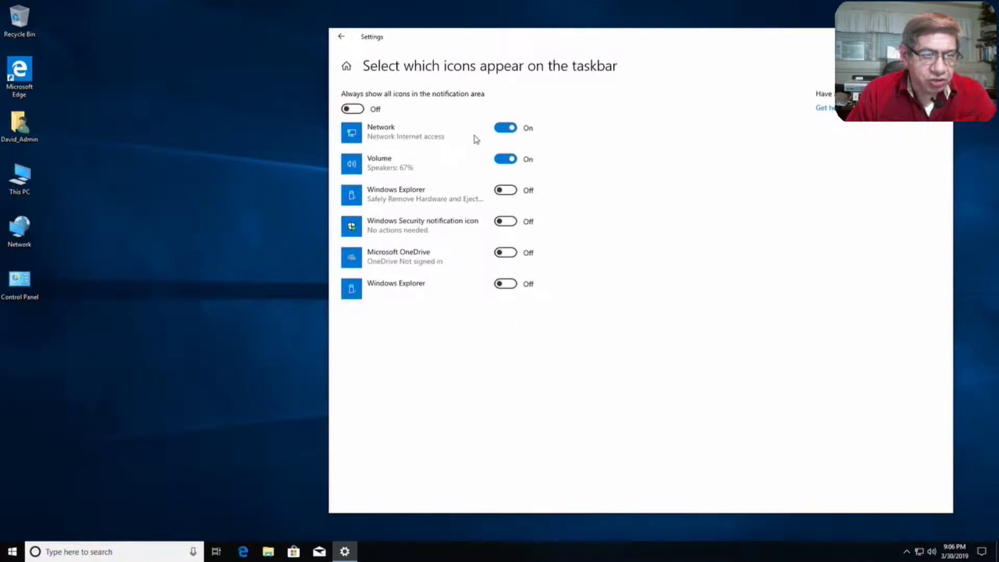
pyautogui.click(356, 111)
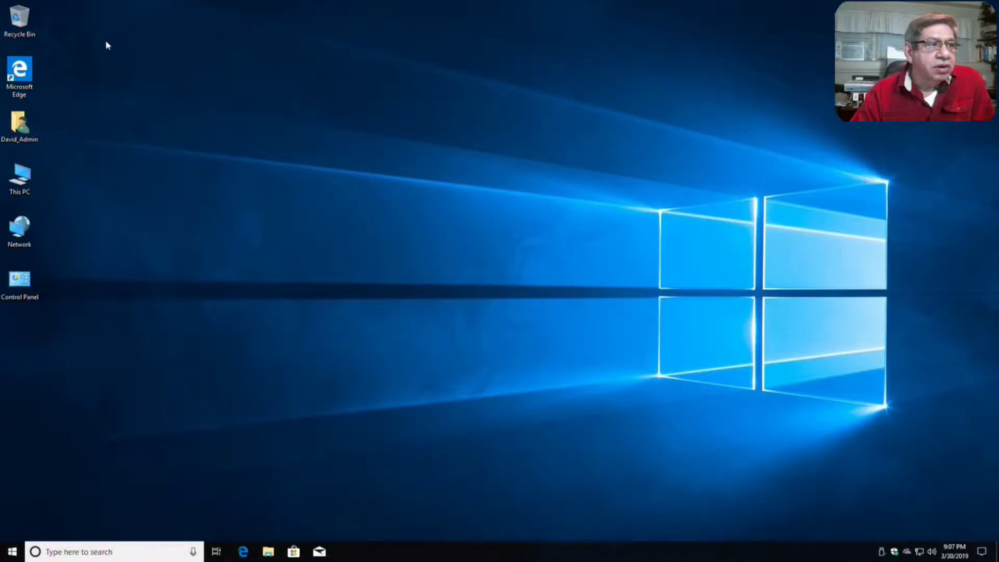
# Start mapping a network drive from This PC and choose X: as the drive letter
pyautogui.doubleClick(21, 176)
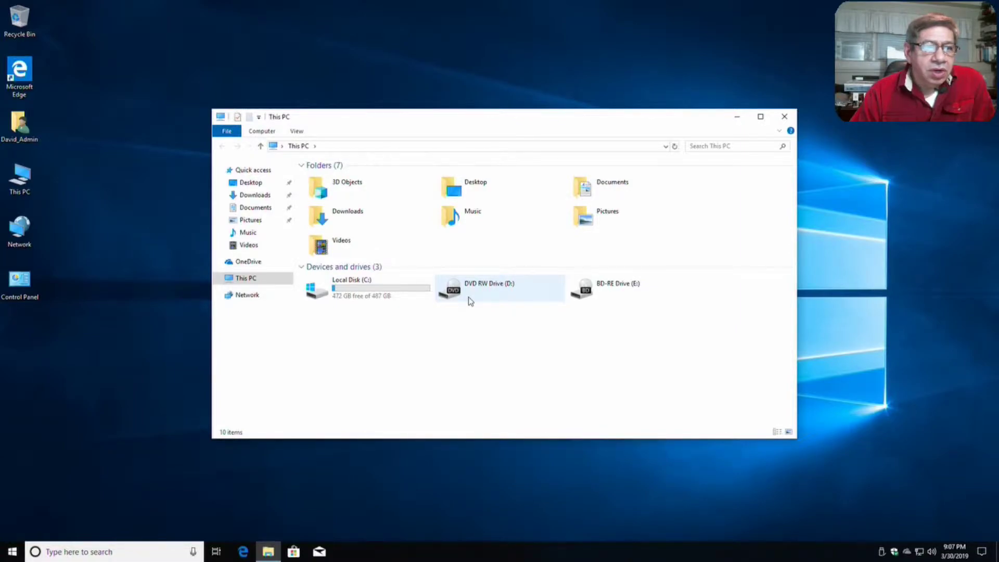
pyautogui.click(262, 131)
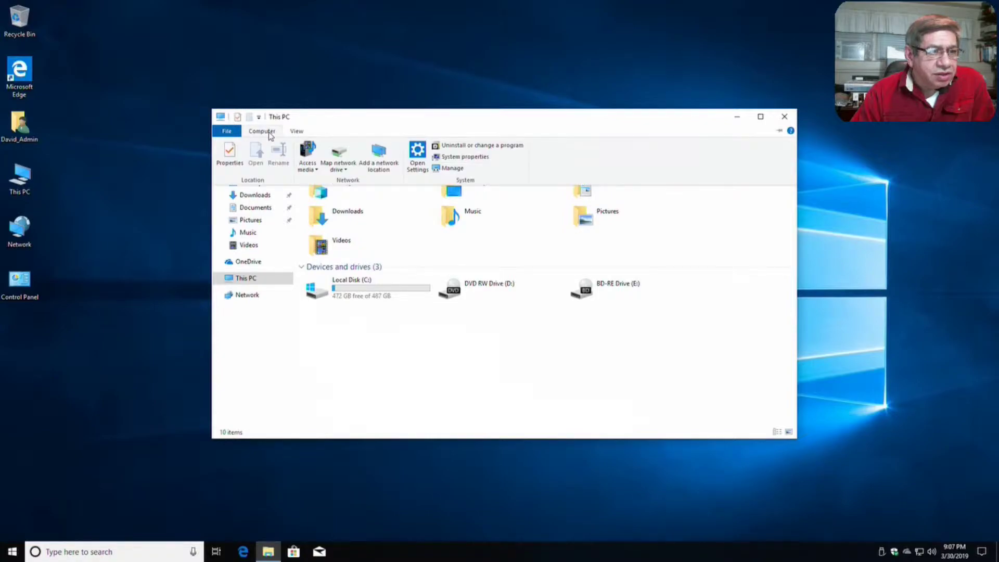
pyautogui.click(345, 166)
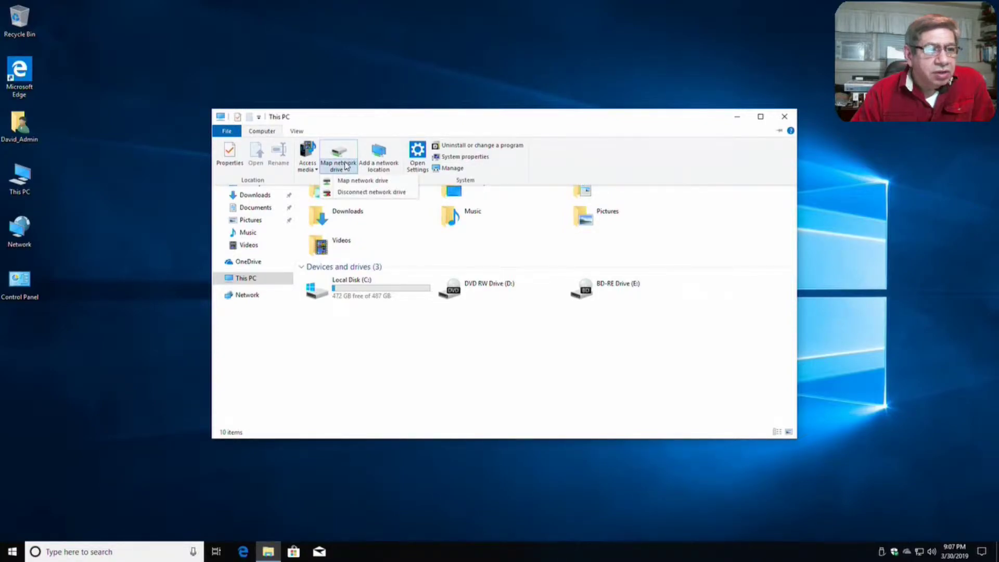
pyautogui.click(366, 181)
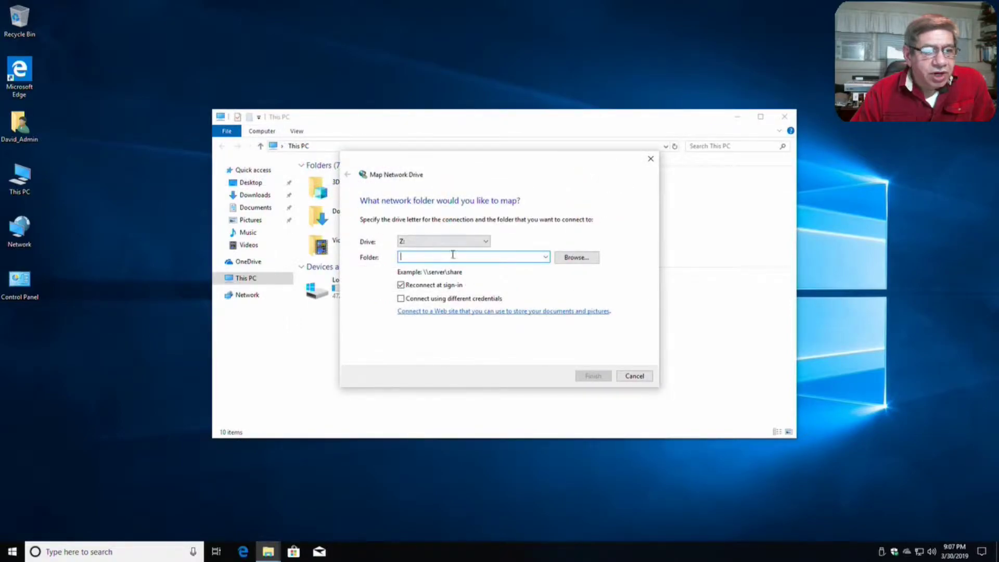
pyautogui.click(487, 243)
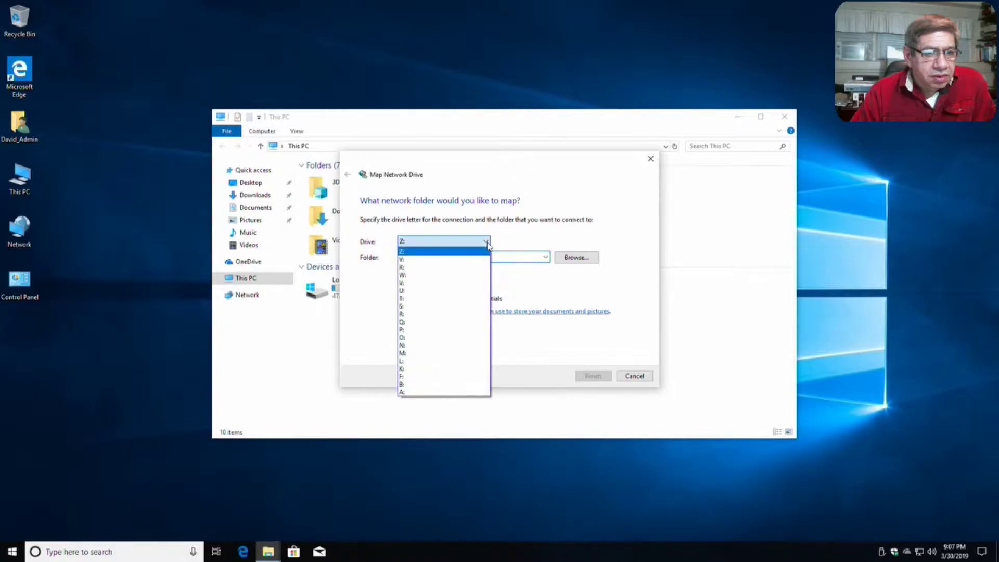
pyautogui.click(418, 267)
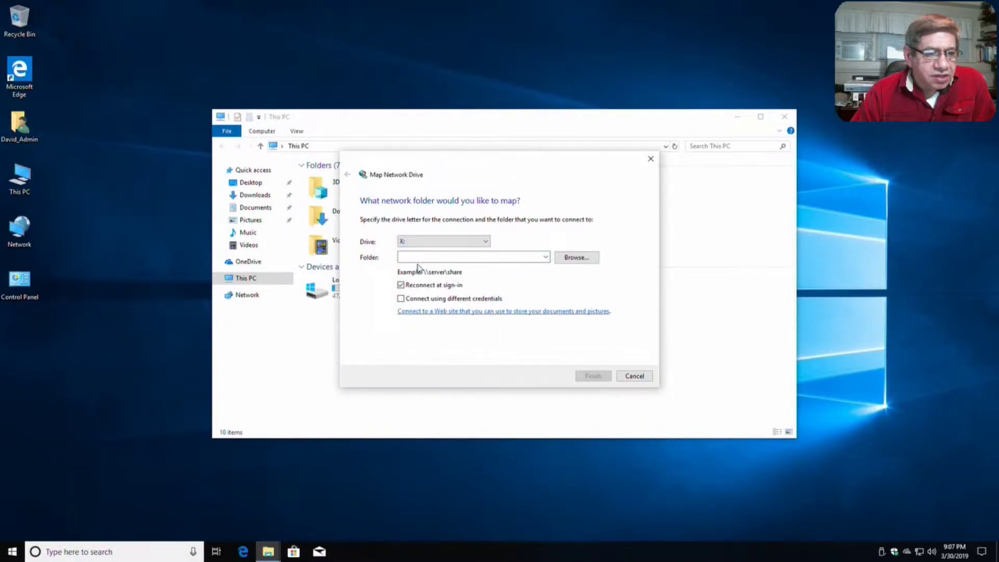
# Try to browse the network for a shared folder, cancel the drive mapping and close This PC
pyautogui.click(565, 257)
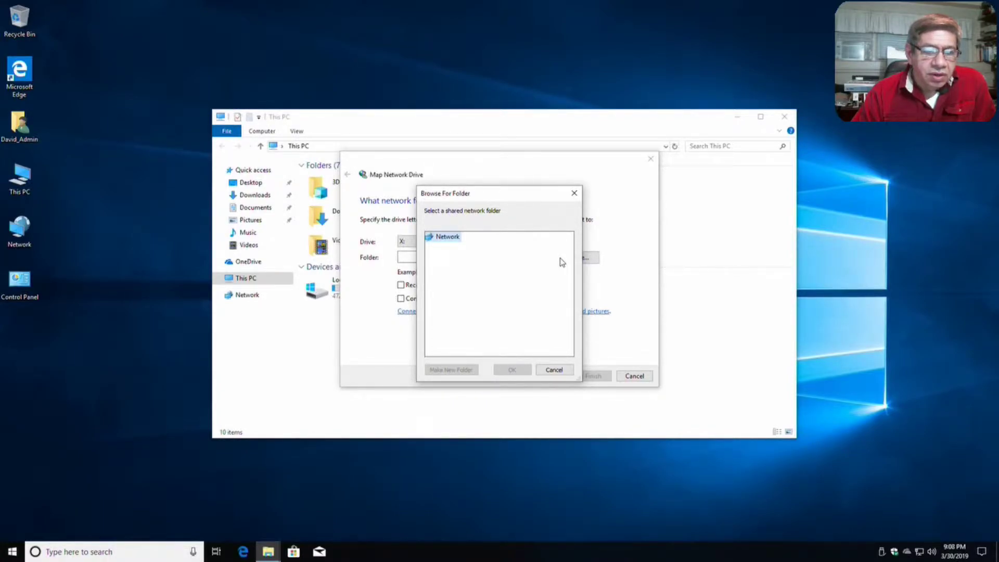
pyautogui.doubleClick(444, 238)
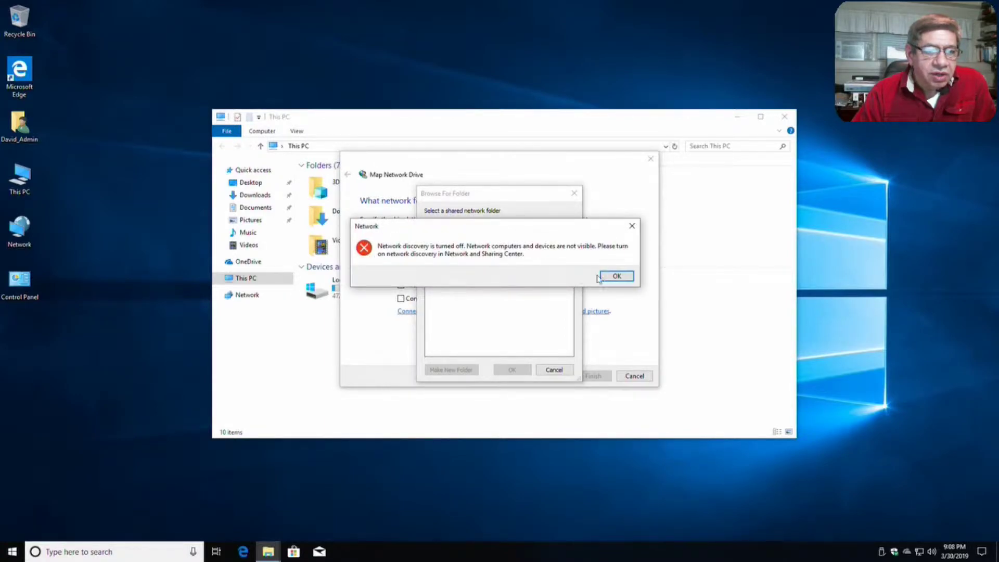
pyautogui.click(616, 276)
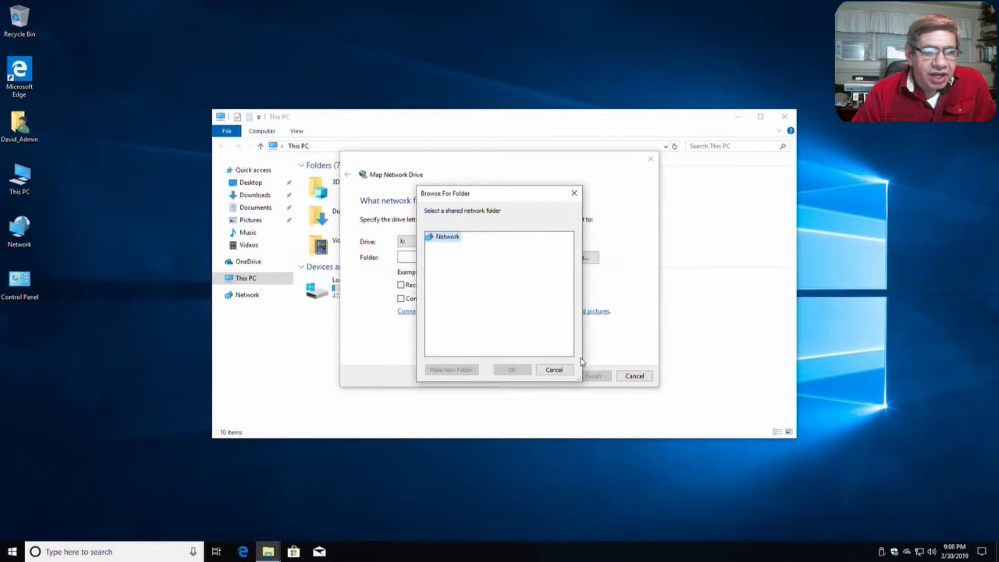
pyautogui.click(553, 369)
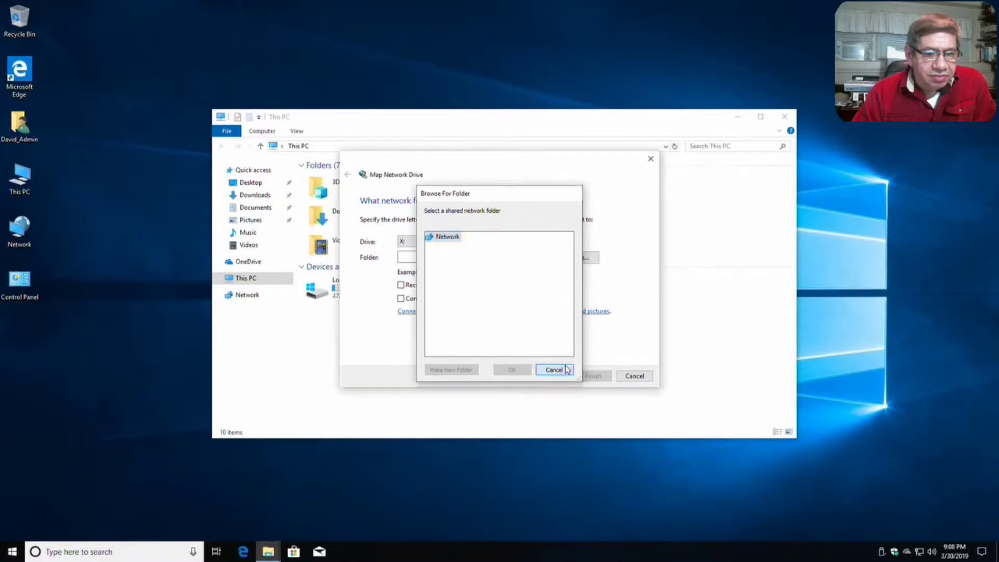
pyautogui.click(635, 377)
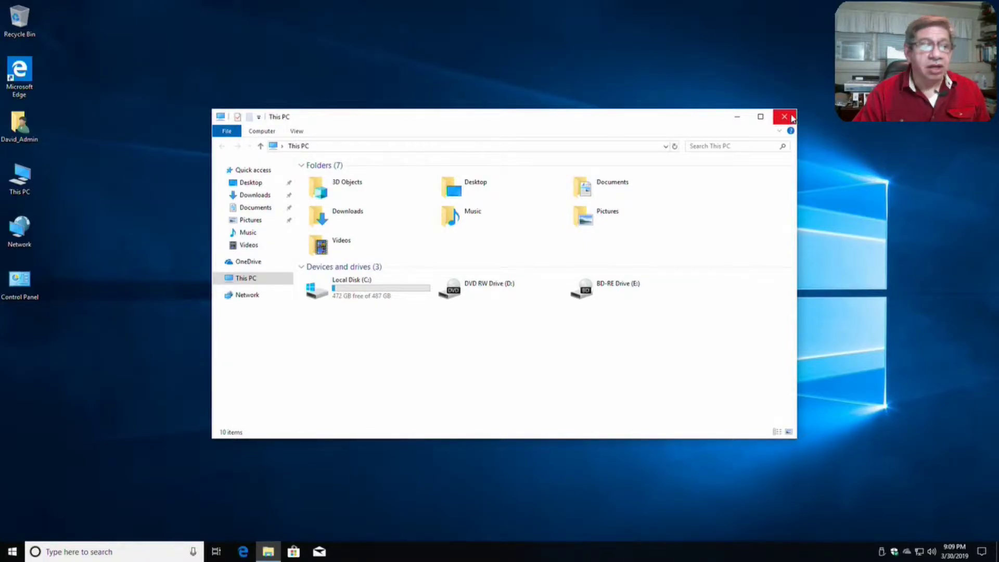
pyautogui.click(785, 116)
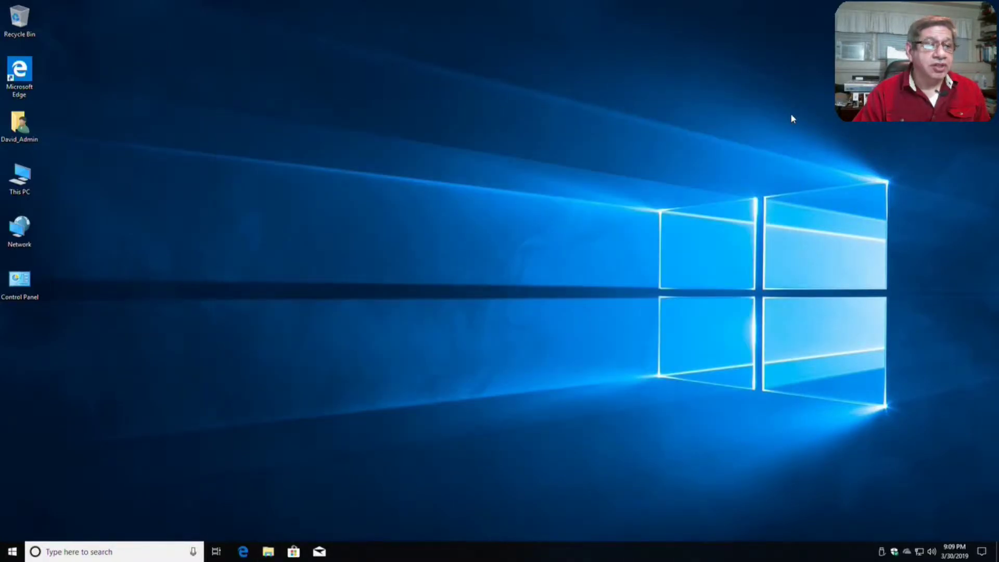
# Restart the PC
pyautogui.click(13, 554)
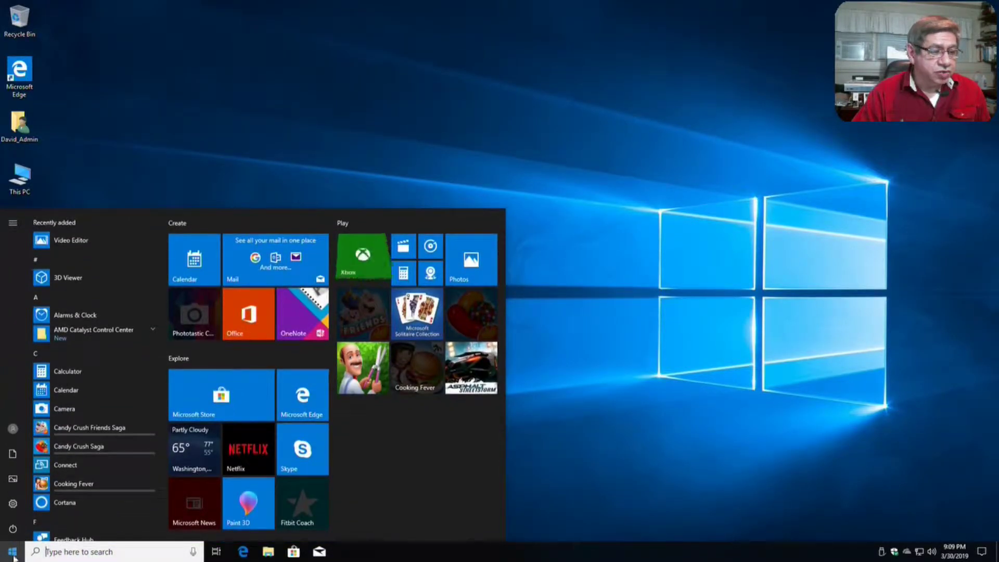
pyautogui.click(13, 530)
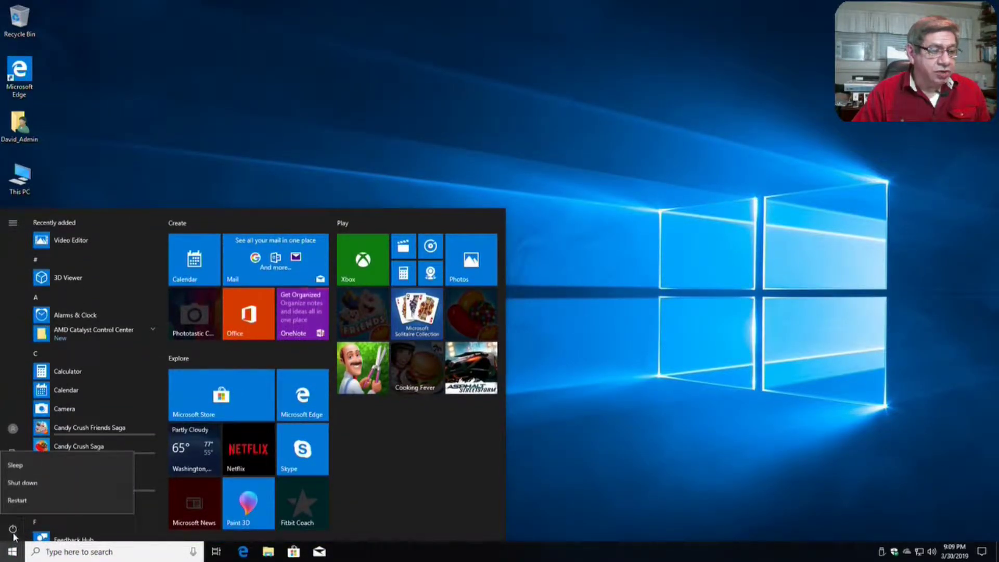
pyautogui.click(17, 500)
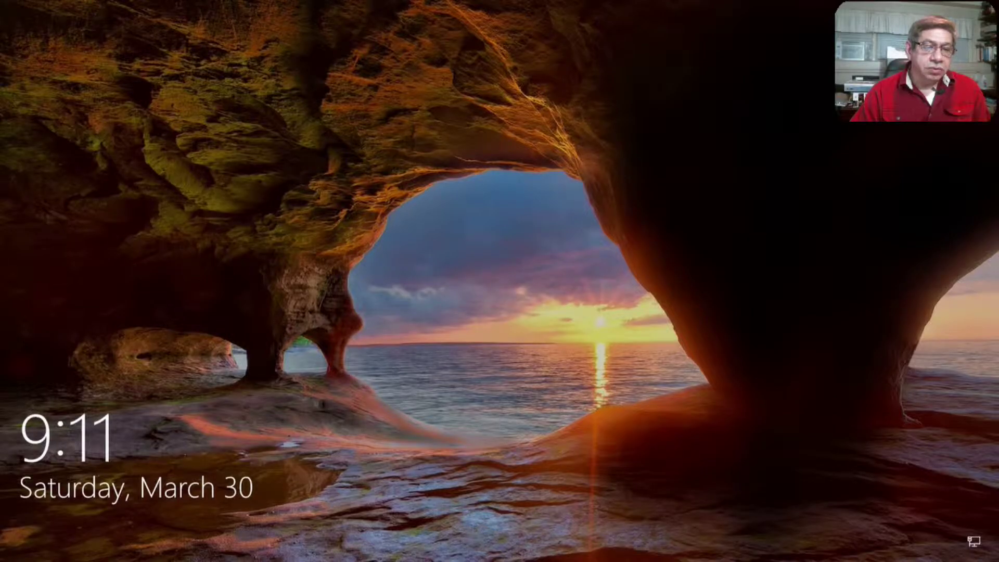
# Dismiss the lock screen and sign in to the administrator account with its password
pyautogui.click(597, 246)
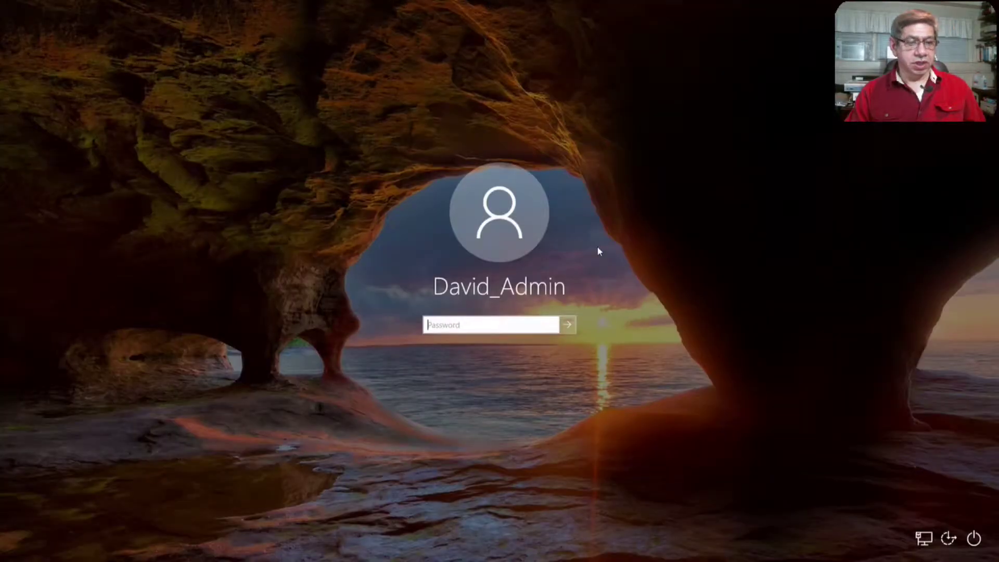
pyautogui.write('••••••••')
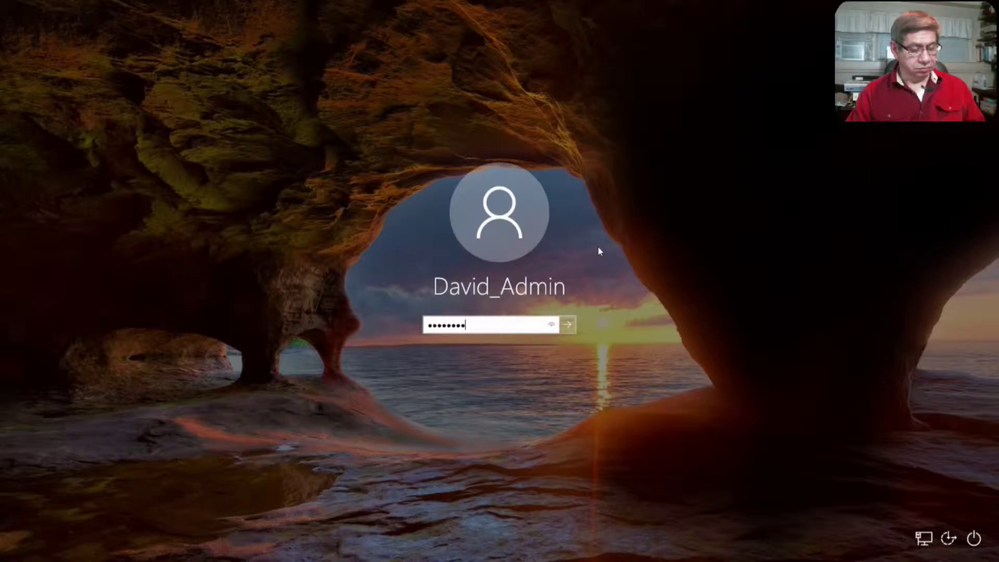
pyautogui.press('Return')
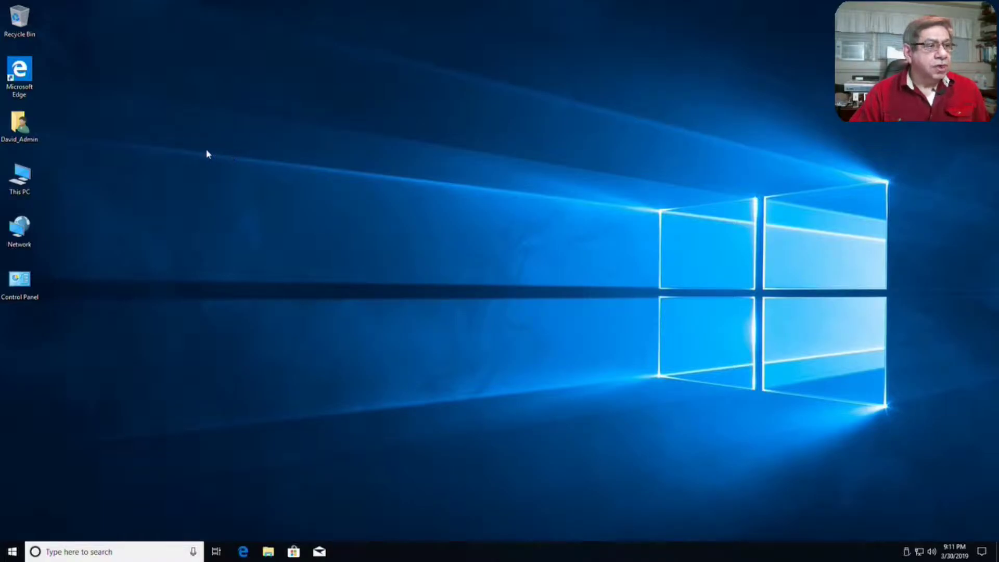
# Reopen This PC, start mapping a network drive and assign it the drive letter X:
pyautogui.doubleClick(21, 179)
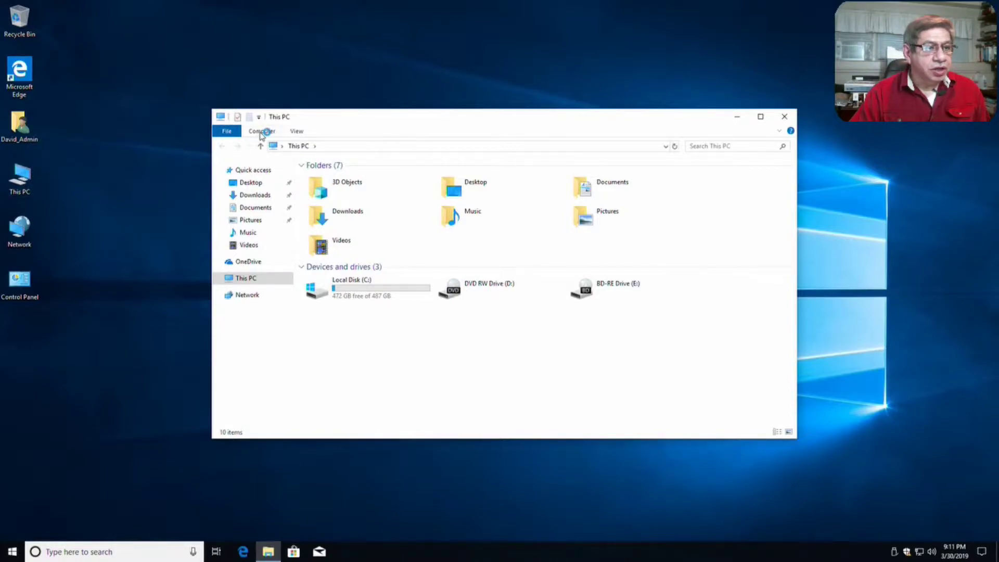
pyautogui.click(262, 131)
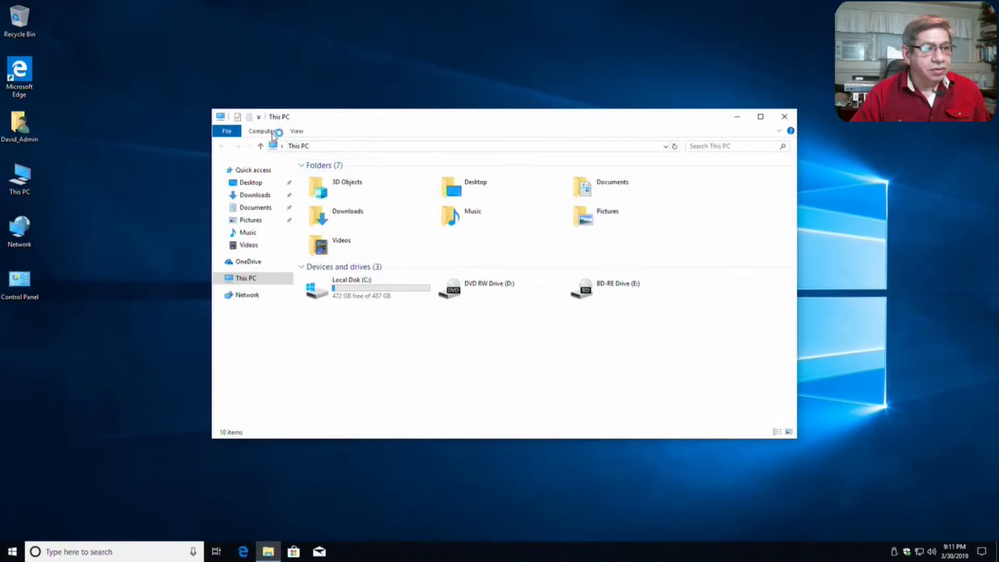
pyautogui.click(272, 134)
pyautogui.click(339, 165)
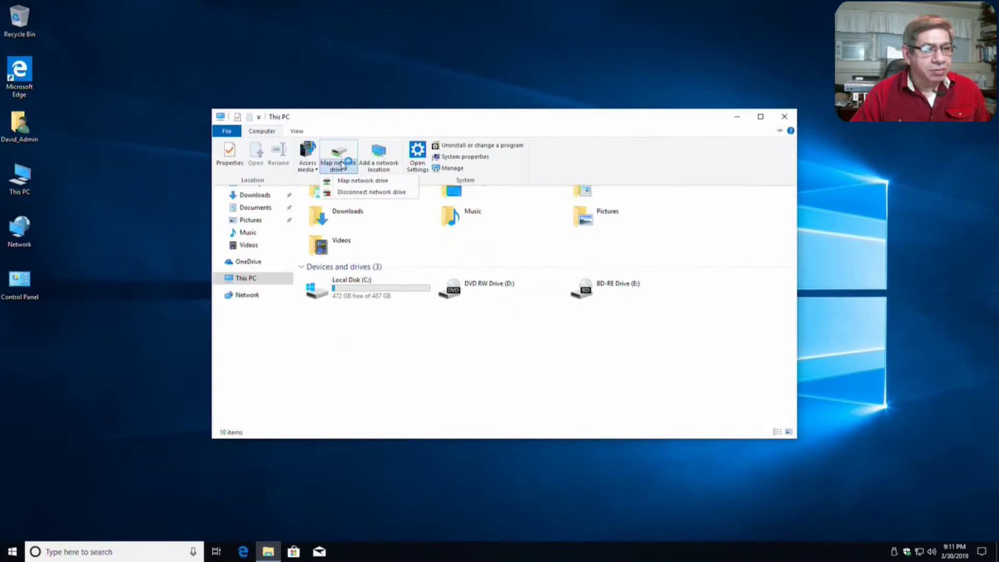
pyautogui.click(352, 181)
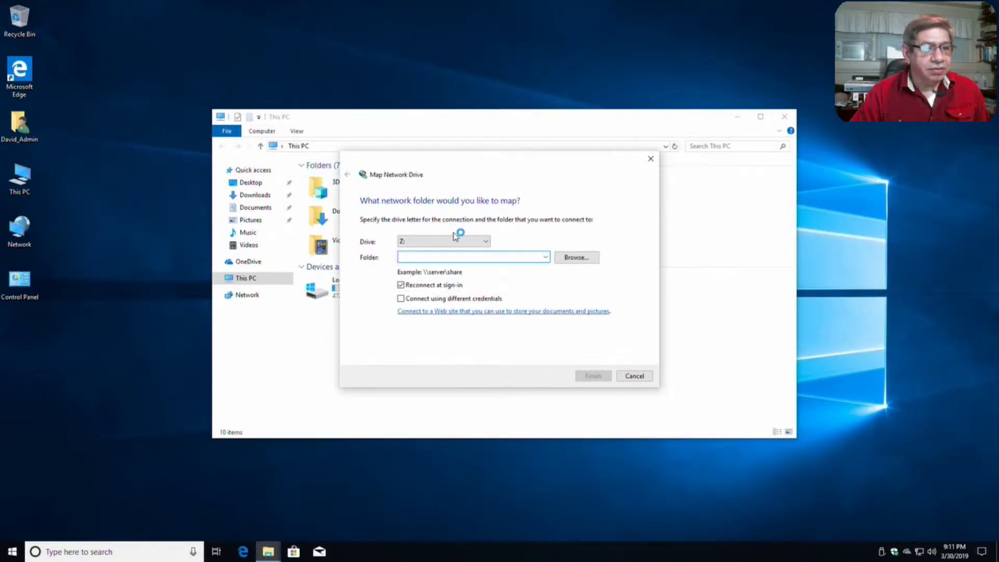
pyautogui.click(486, 241)
pyautogui.click(425, 268)
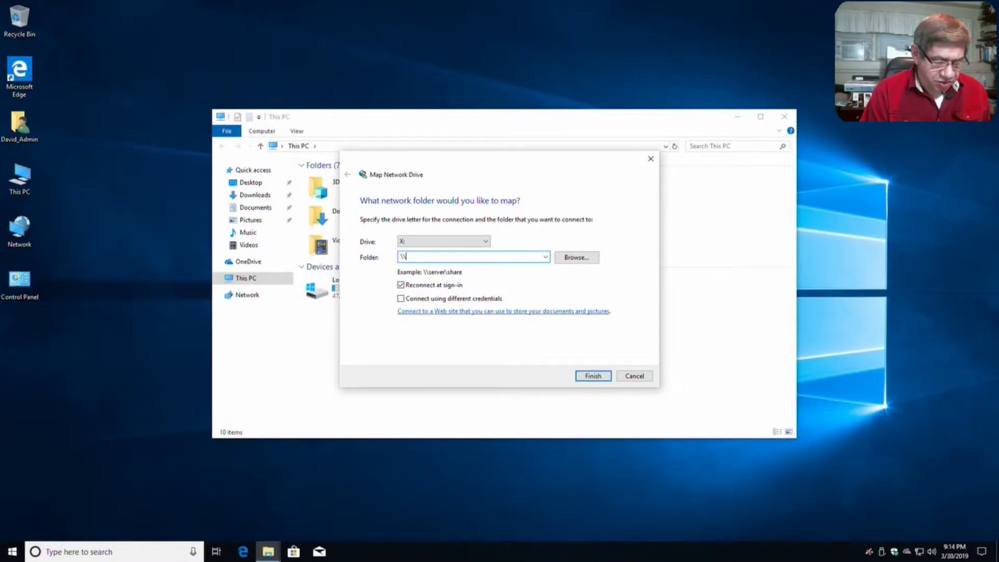
# Enter \\lsnet4 as the network folder, try to connect, diagnose the network error and retry with \\lsnet4\
pyautogui.write('net')
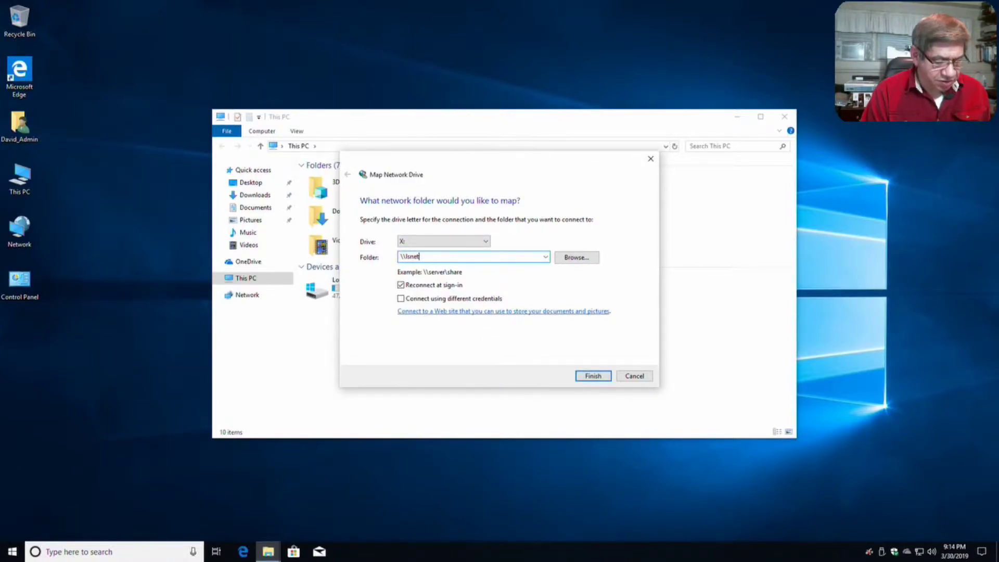
pyautogui.write('4')
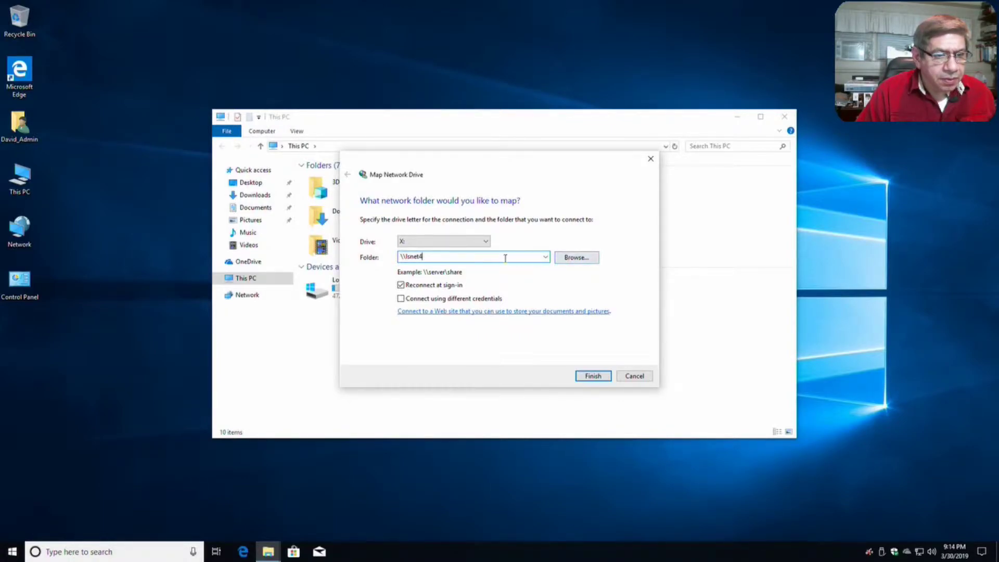
pyautogui.press('Return')
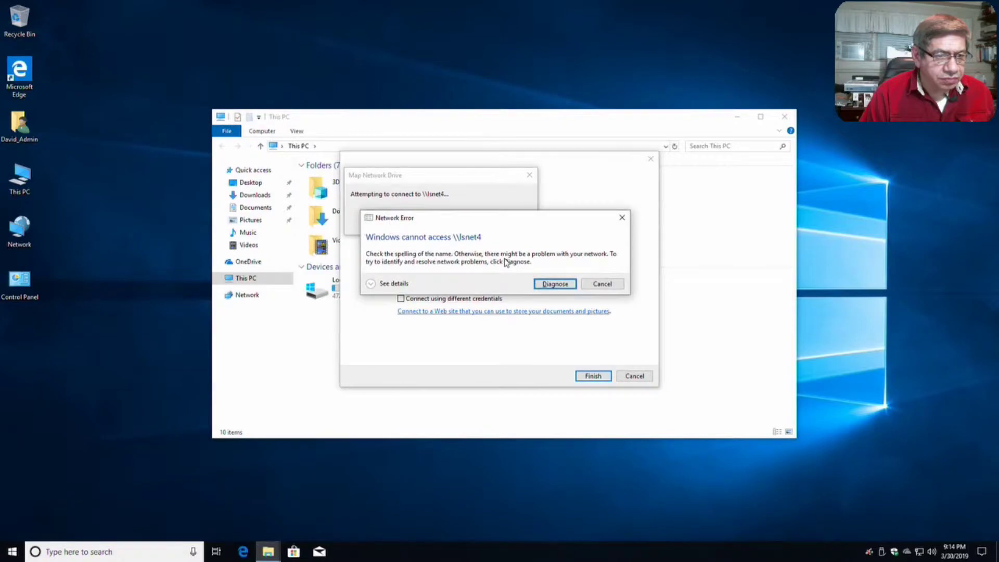
pyautogui.click(561, 284)
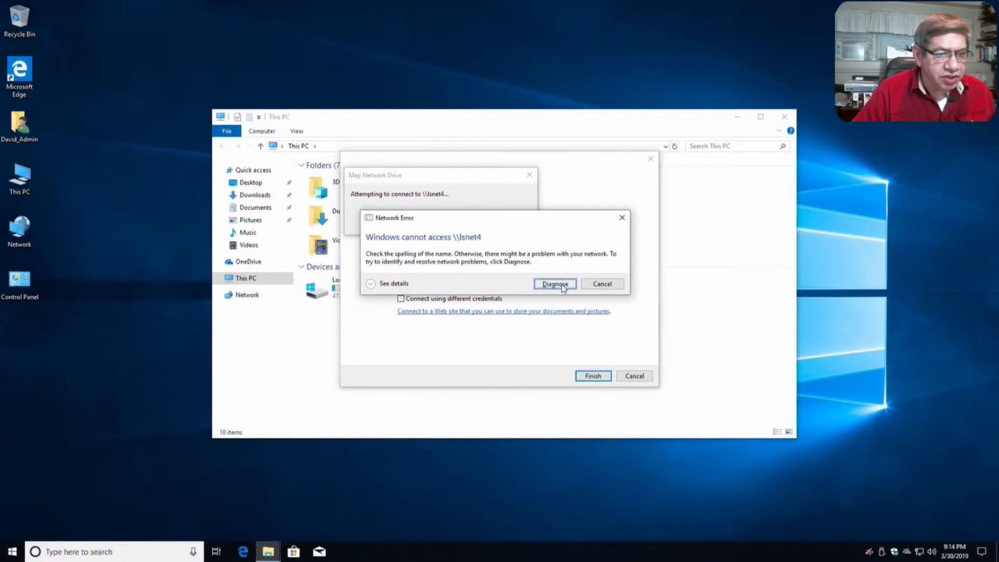
pyautogui.click(457, 255)
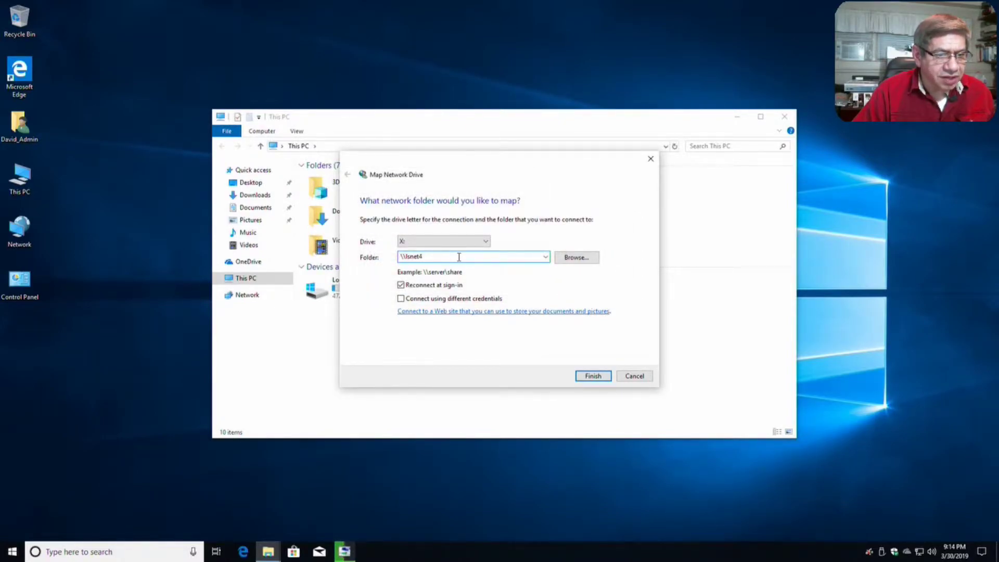
pyautogui.press('Return')
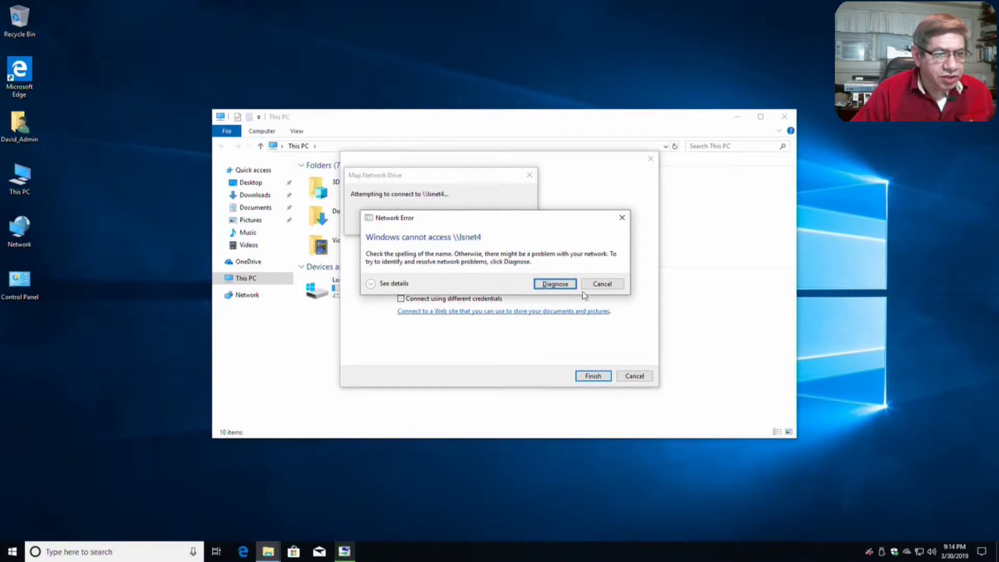
pyautogui.click(571, 287)
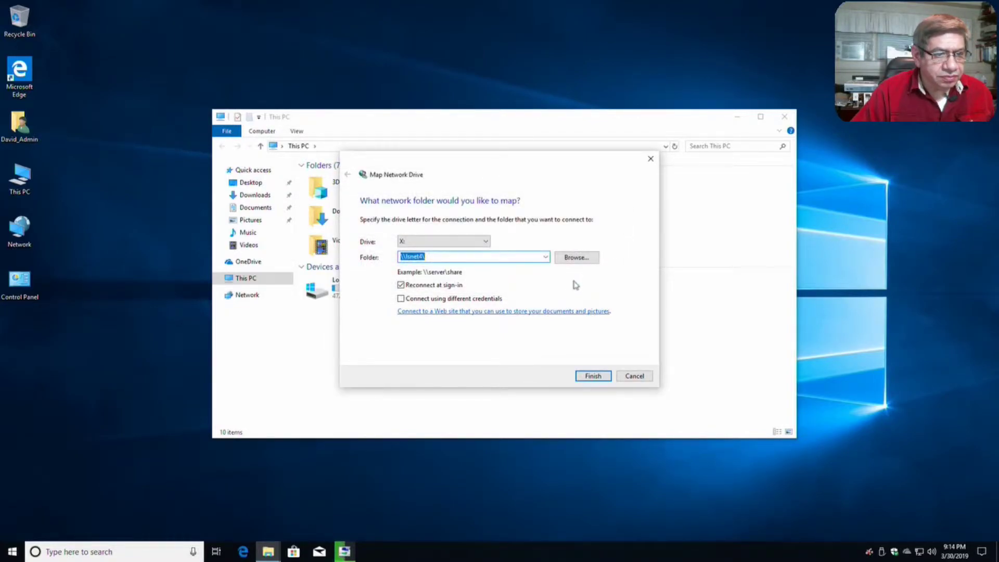
# Browse the shared folders on lsnet4 and choose its system share as the network folder to map
pyautogui.click(623, 372)
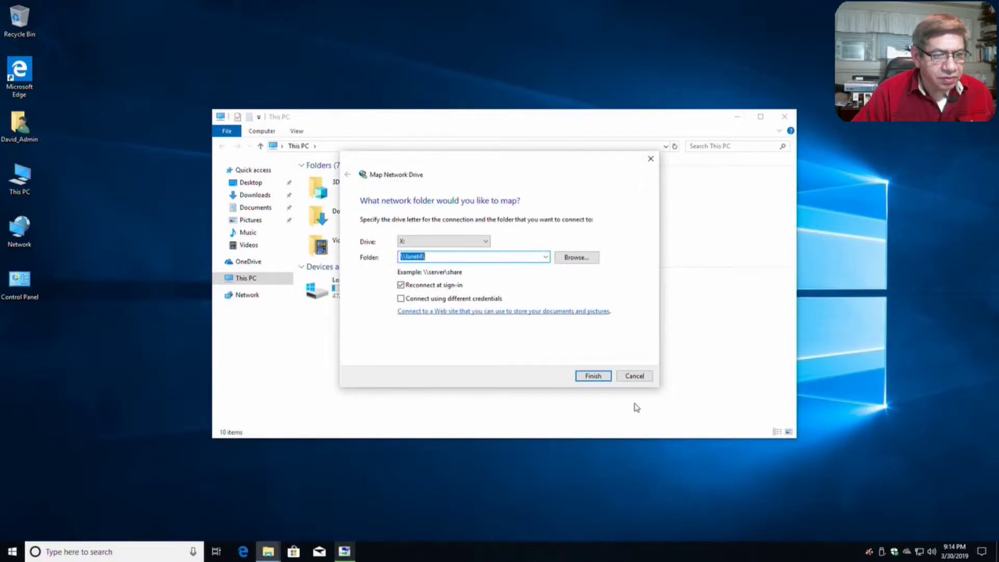
pyautogui.click(497, 259)
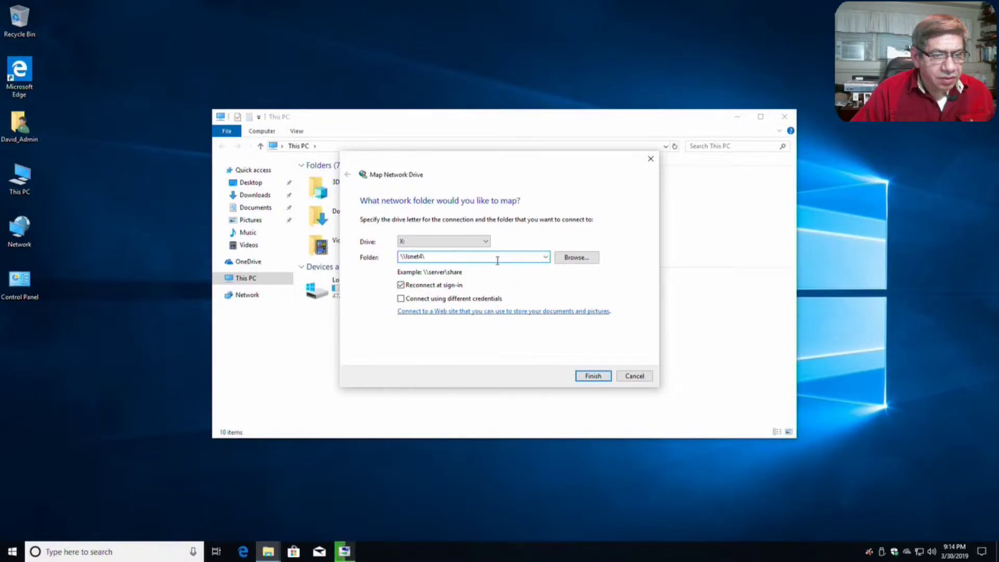
pyautogui.click(563, 257)
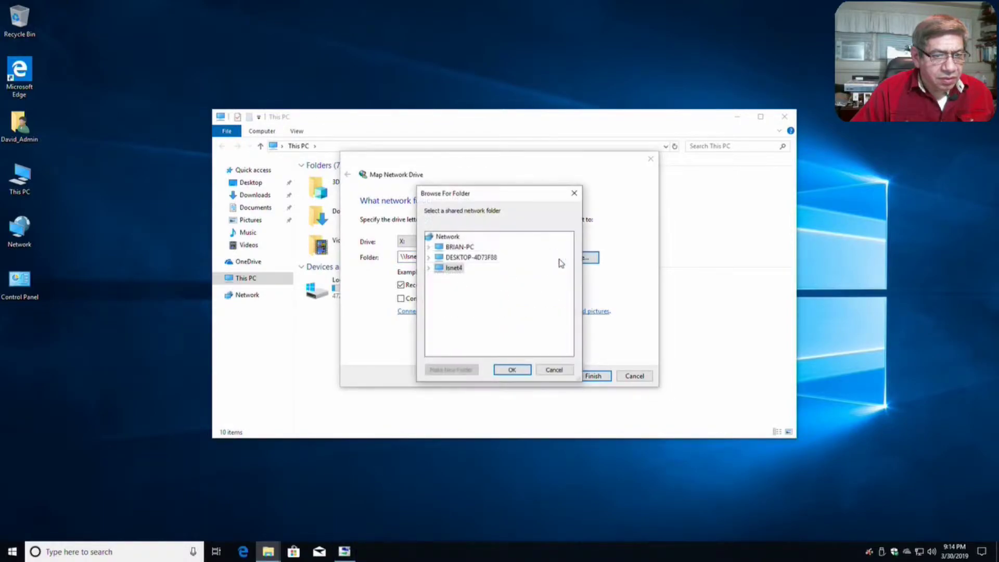
pyautogui.click(429, 269)
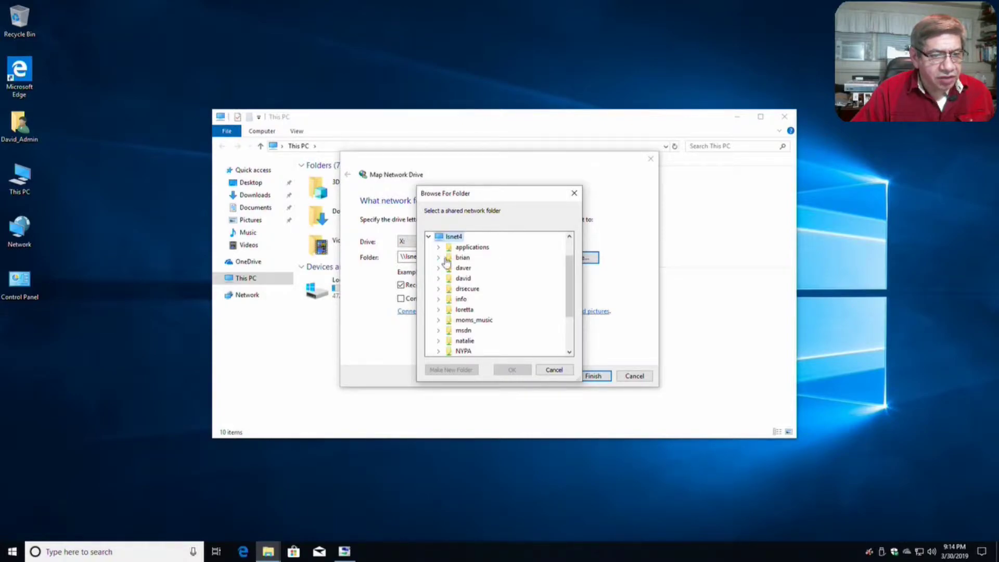
pyautogui.click(429, 238)
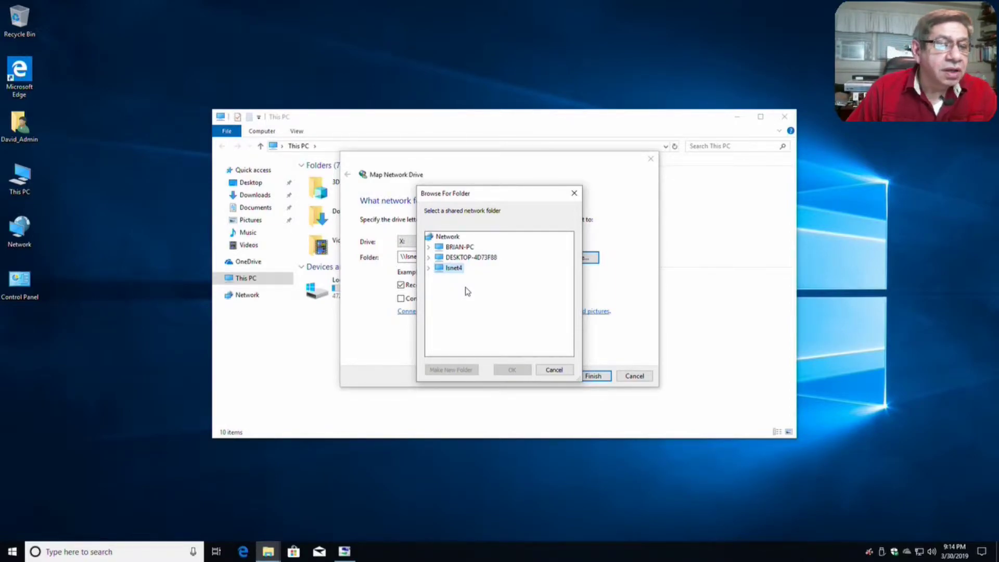
pyautogui.click(429, 268)
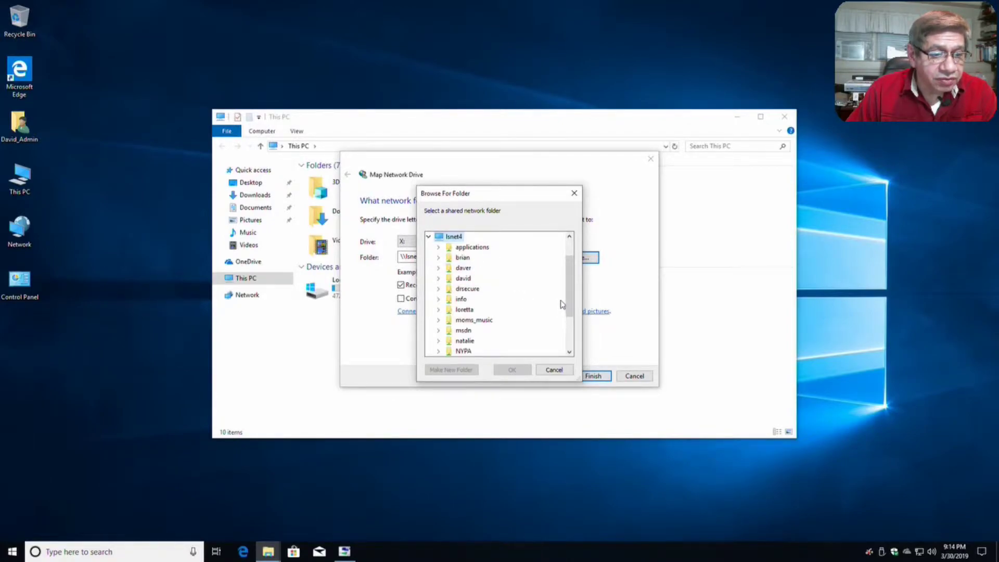
pyautogui.moveTo(566, 297); pyautogui.dragTo(569, 338)
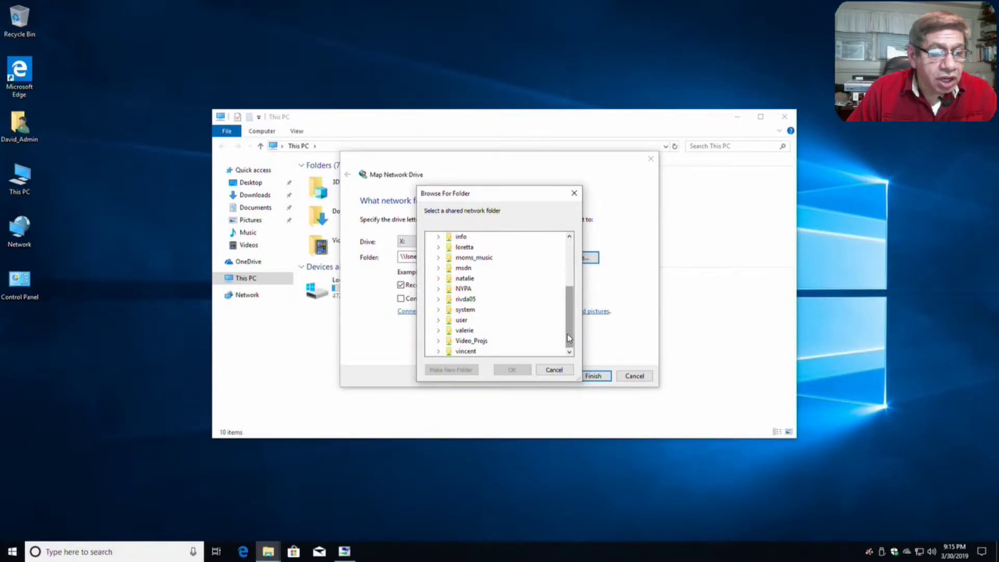
pyautogui.click(472, 314)
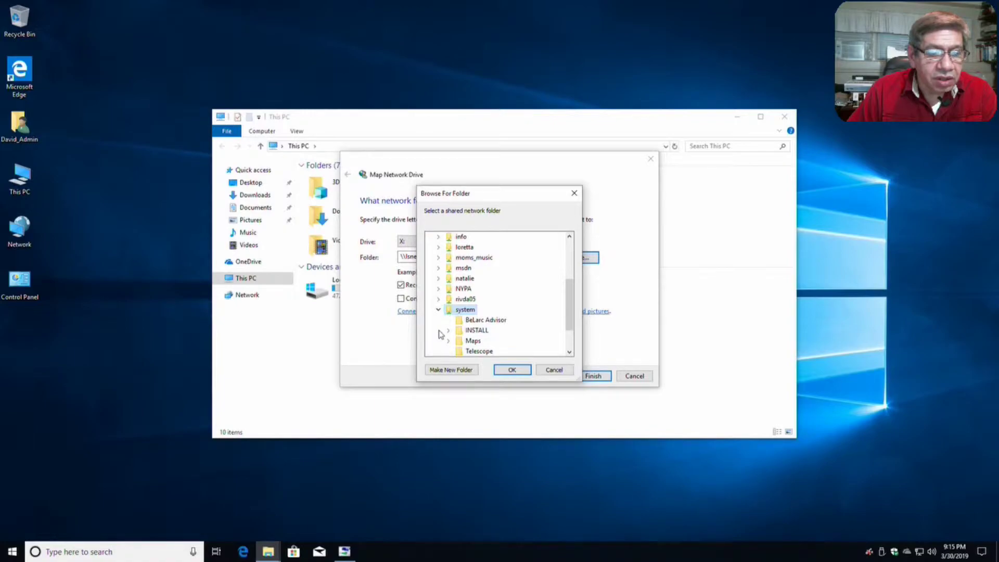
pyautogui.click(505, 372)
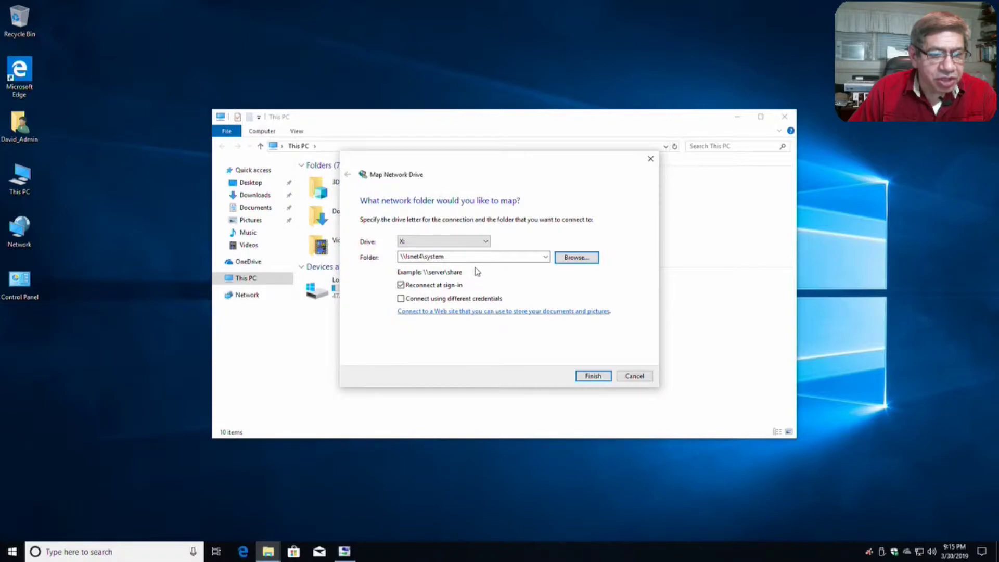
# Change the drive letter to S: and finish mapping the network drive
pyautogui.click(485, 241)
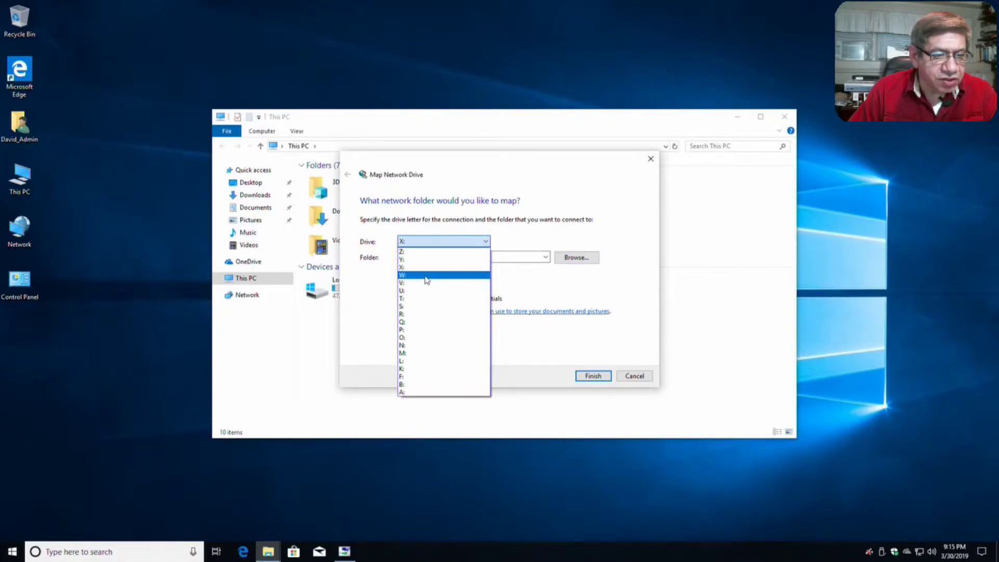
pyautogui.click(416, 307)
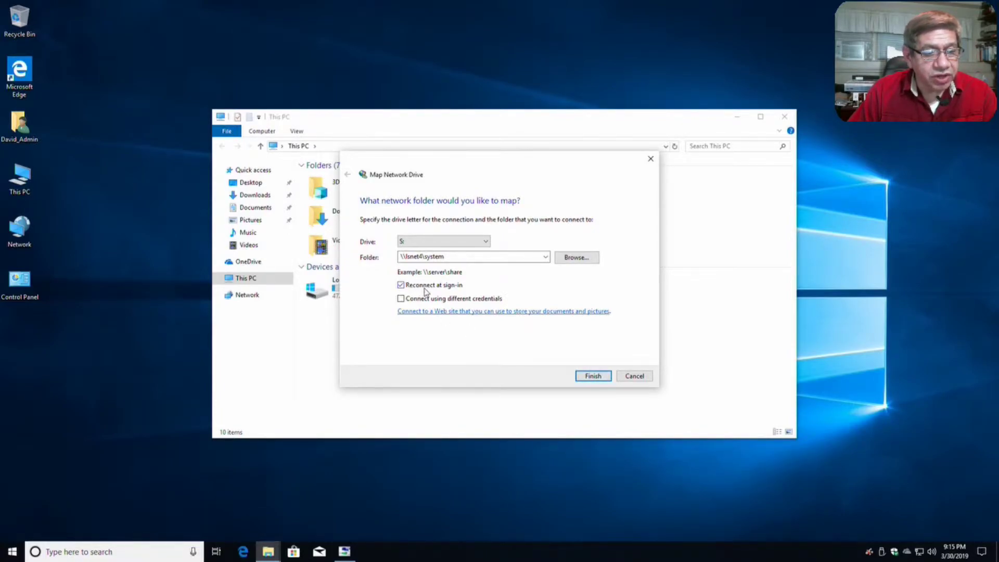
pyautogui.click(591, 375)
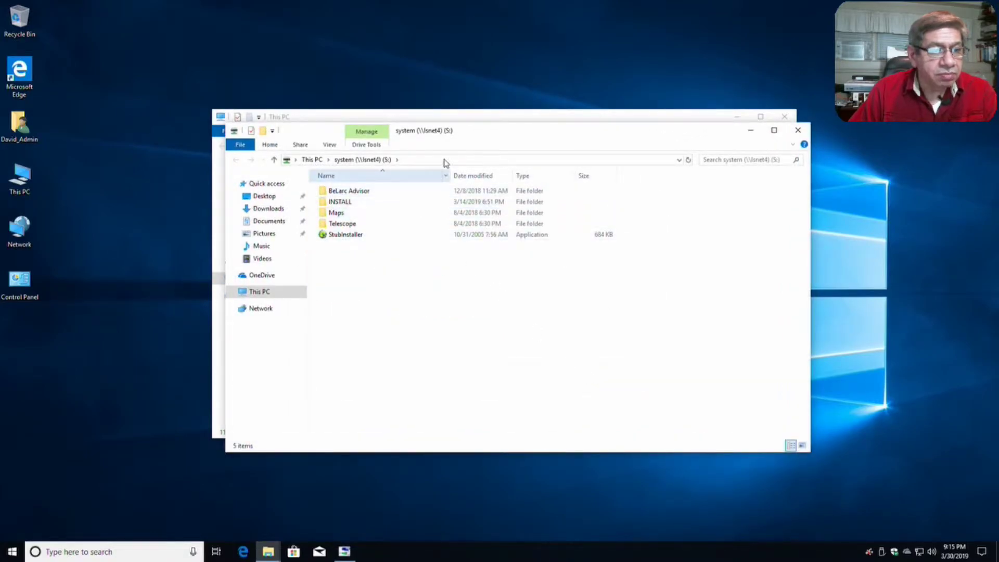
# Move the mapped drive's window aside and bring This PC to the front to view the drive under Network locations
pyautogui.moveTo(474, 137); pyautogui.dragTo(571, 175)
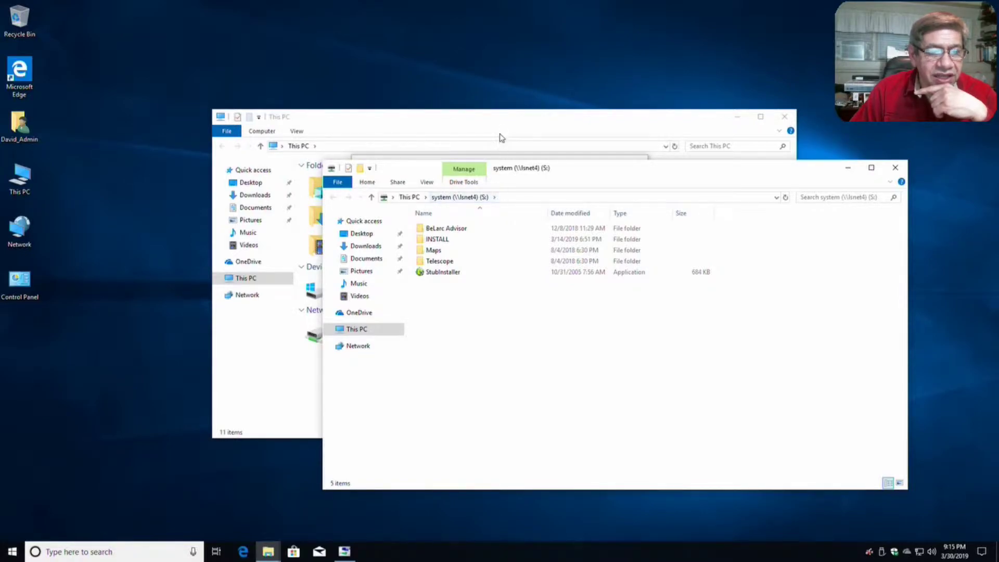
pyautogui.moveTo(570, 171); pyautogui.dragTo(591, 192)
pyautogui.click(547, 133)
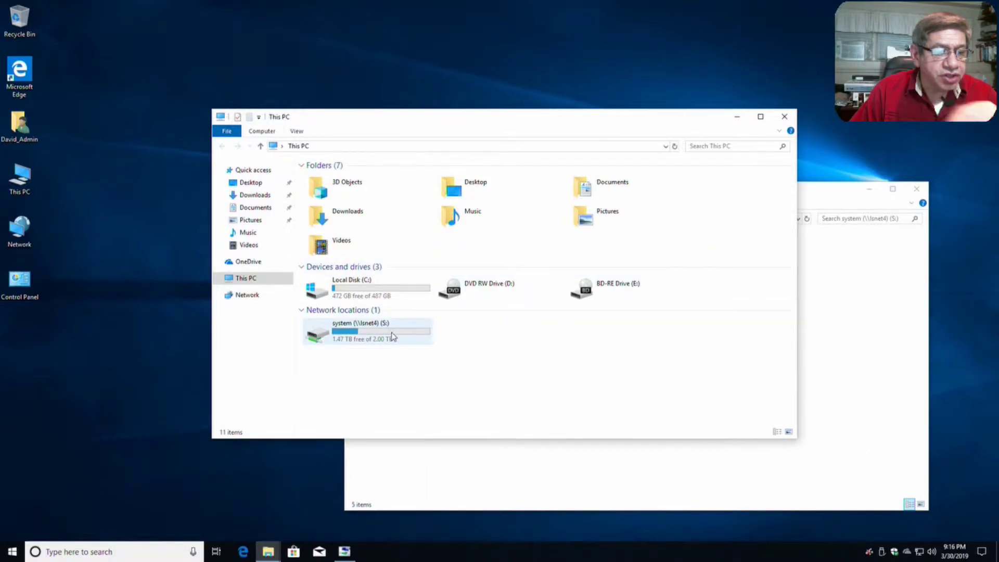
pyautogui.moveTo(391, 336)
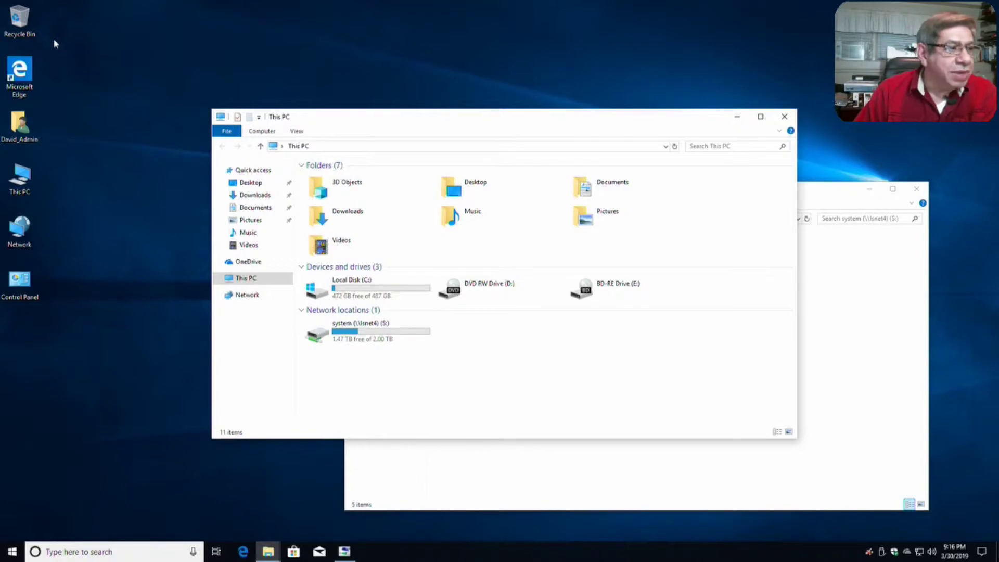
# Open Computer Management for This PC and show the Realtek PCI GBE Family Controller's properties in Device Manager
pyautogui.rightClick(23, 178)
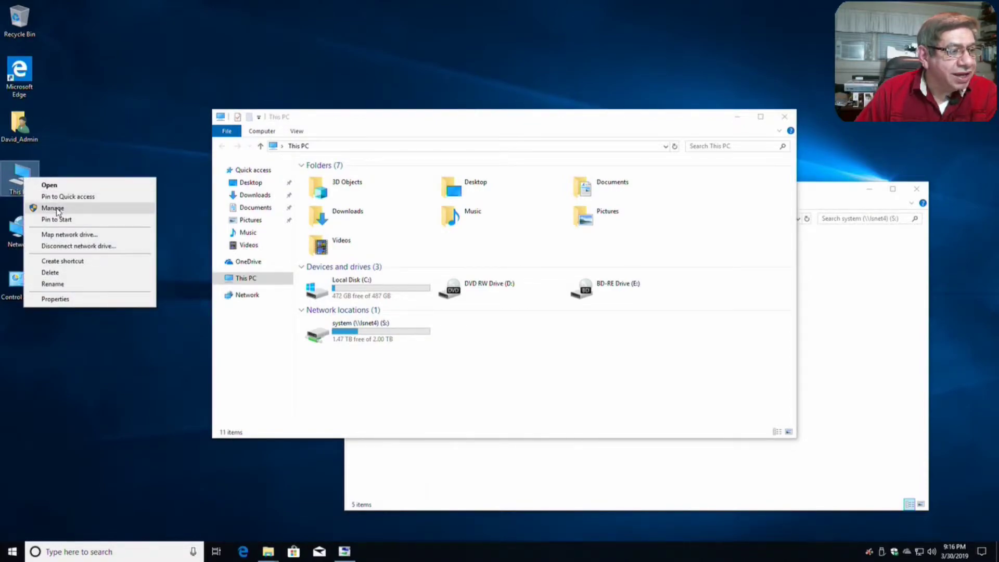
pyautogui.click(52, 208)
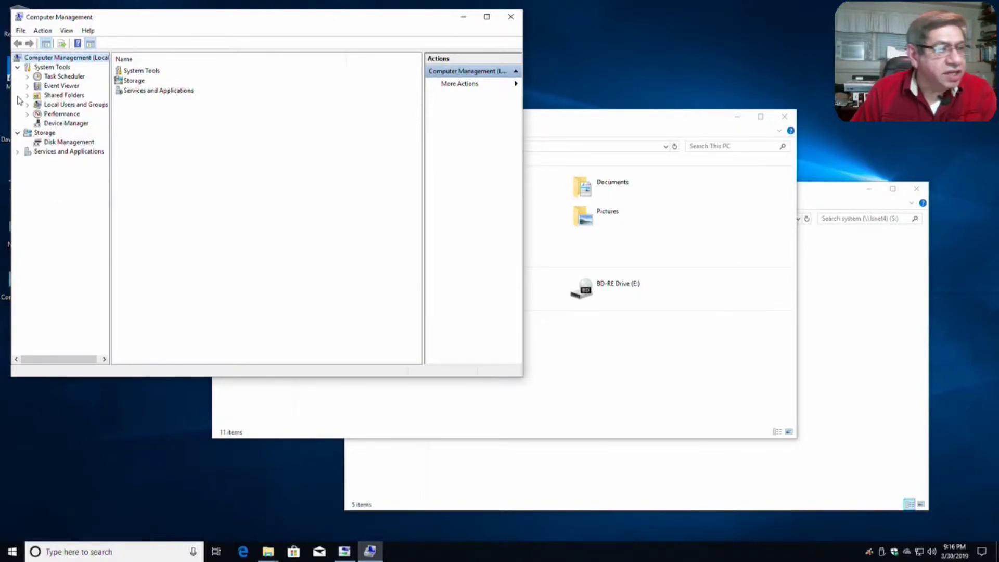
pyautogui.click(61, 125)
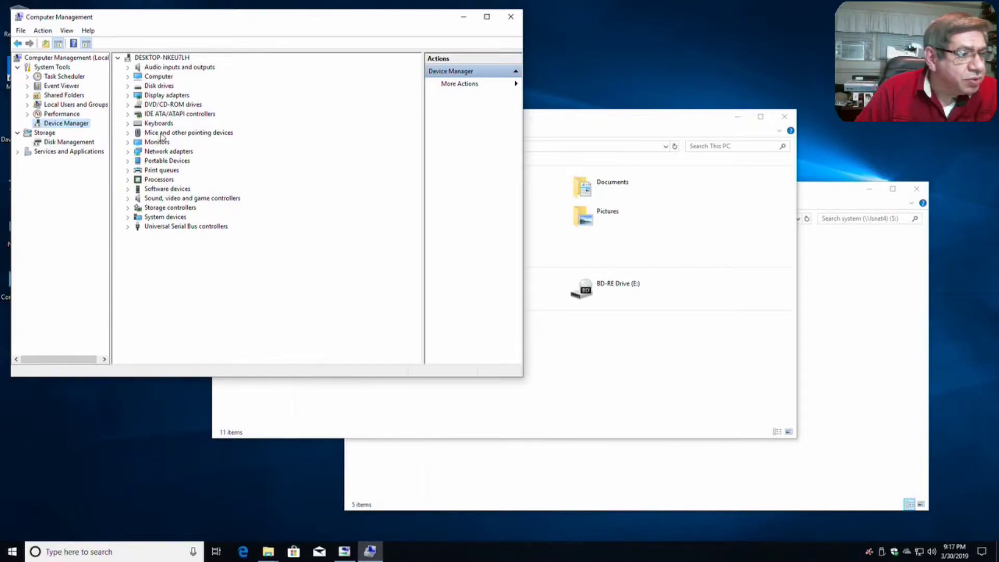
pyautogui.doubleClick(177, 152)
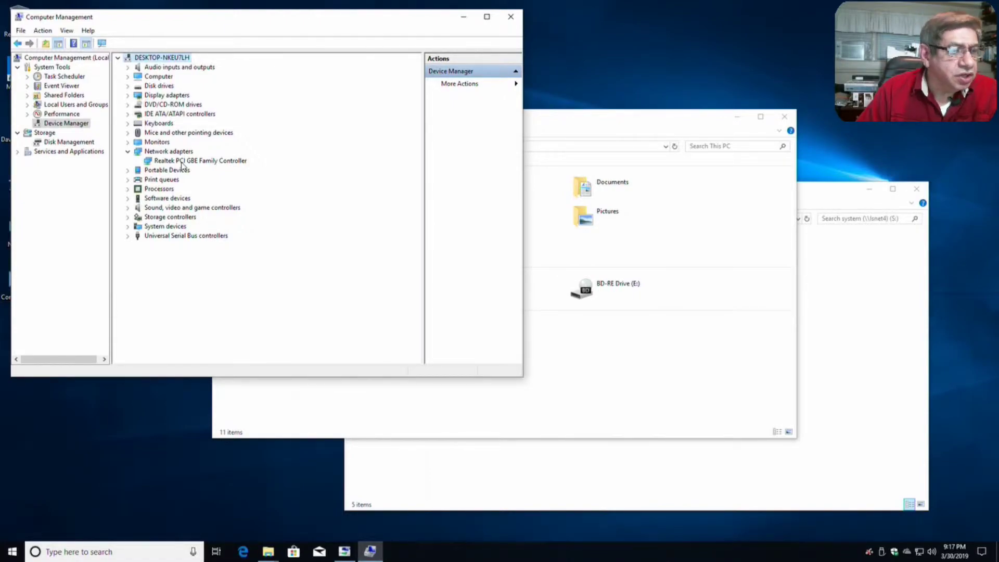
pyautogui.click(182, 163)
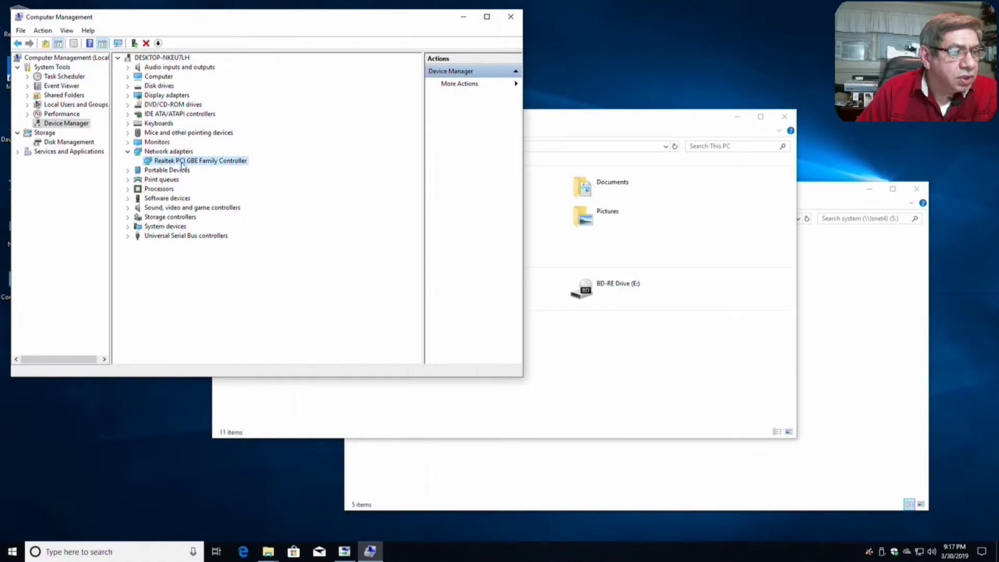
pyautogui.doubleClick(182, 163)
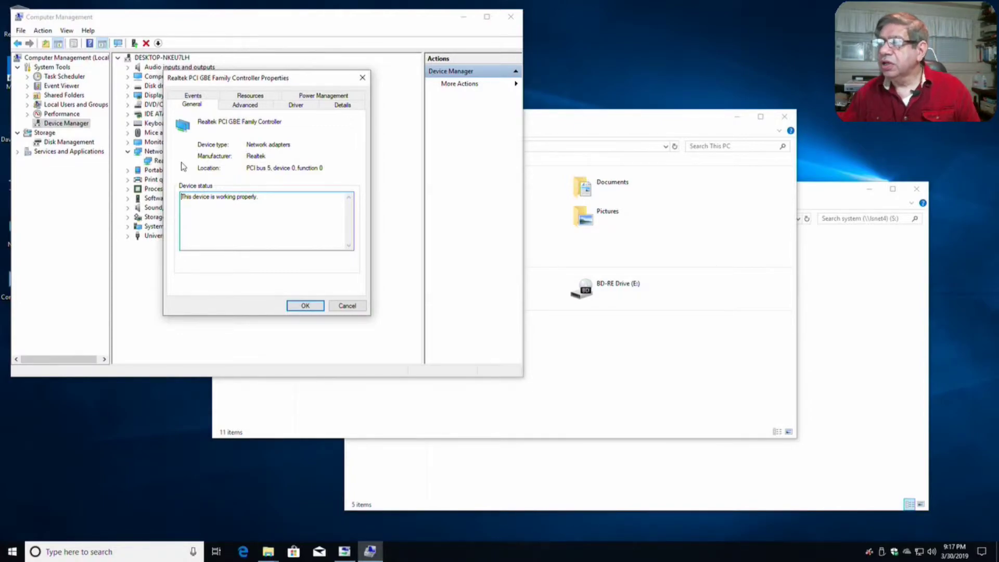
# Make sure the network adapter's advanced Wake on Magic Packet property is Enabled, accept the properties and close Computer Management
pyautogui.click(245, 104)
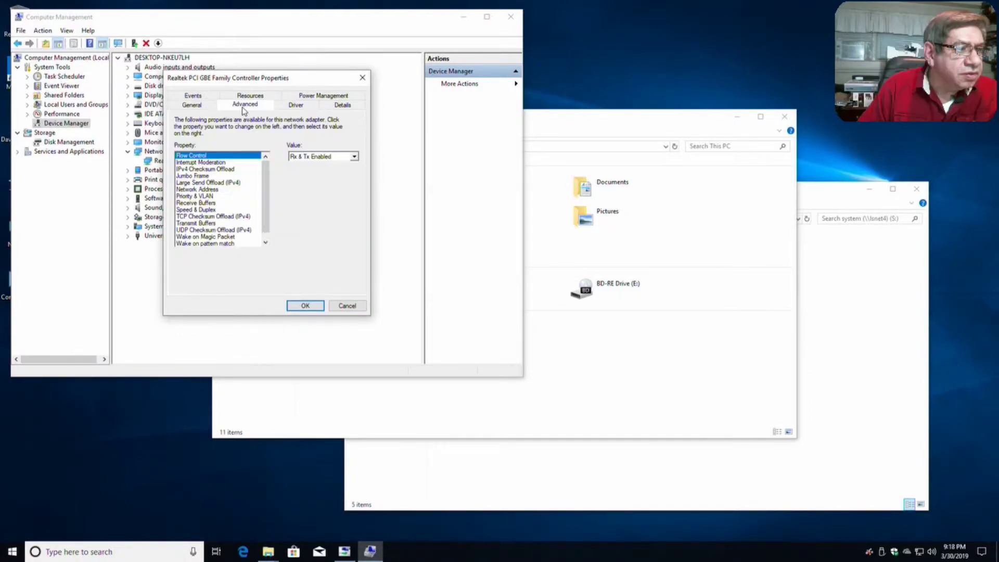
pyautogui.click(266, 243)
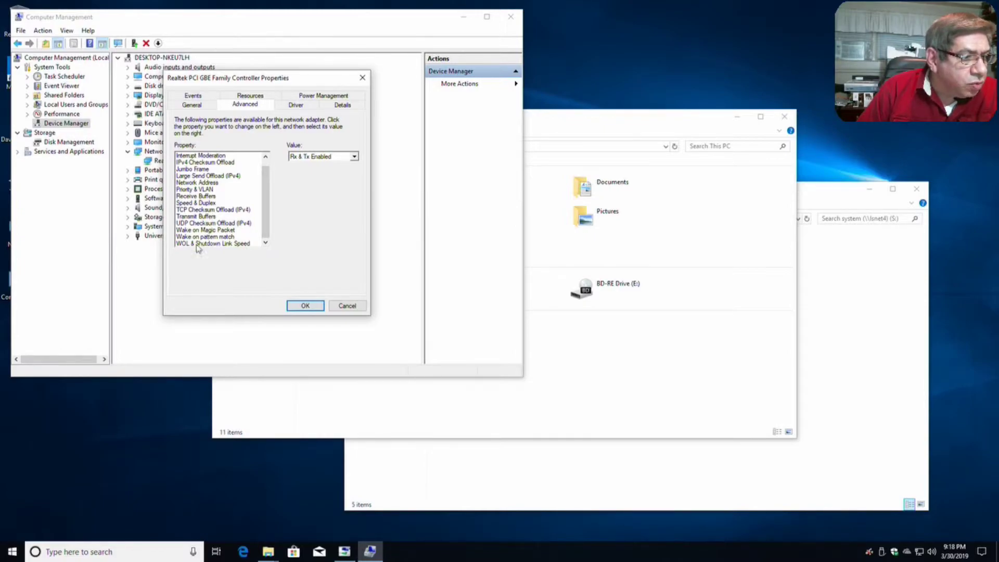
pyautogui.moveTo(266, 235)
pyautogui.mouseDown()
pyautogui.moveTo(268, 227)
pyautogui.moveTo(266, 247)
pyautogui.mouseUp()
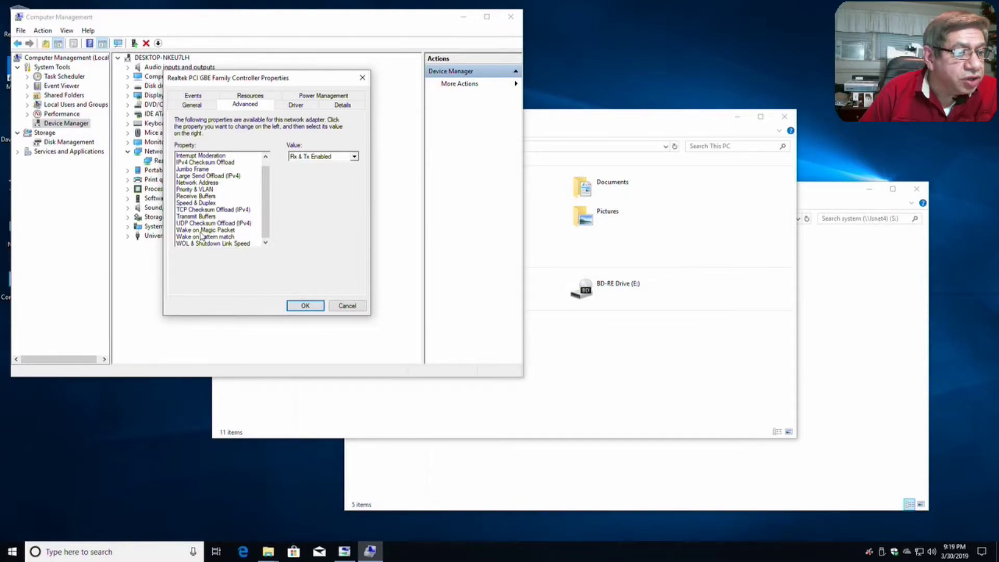
pyautogui.click(220, 230)
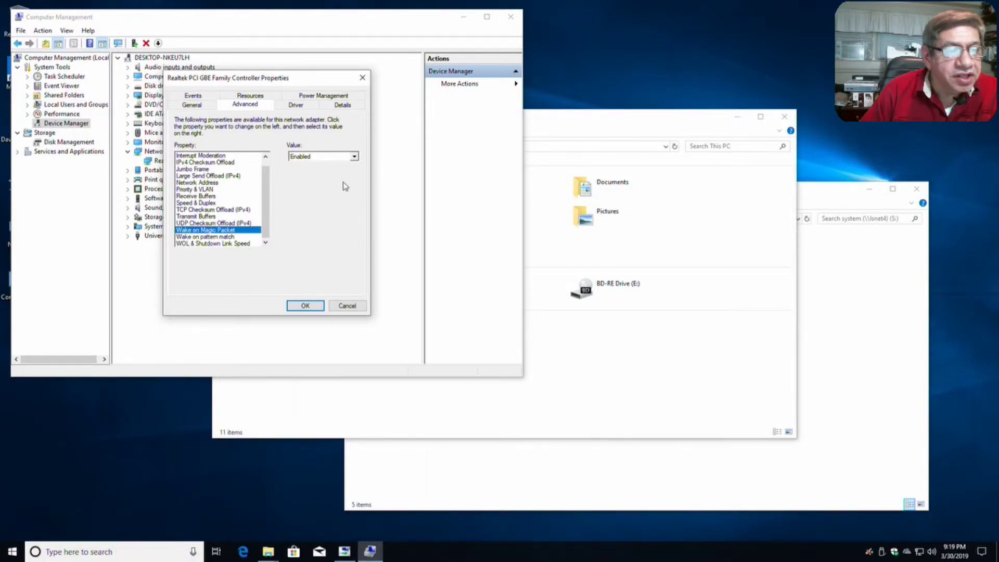
pyautogui.click(354, 157)
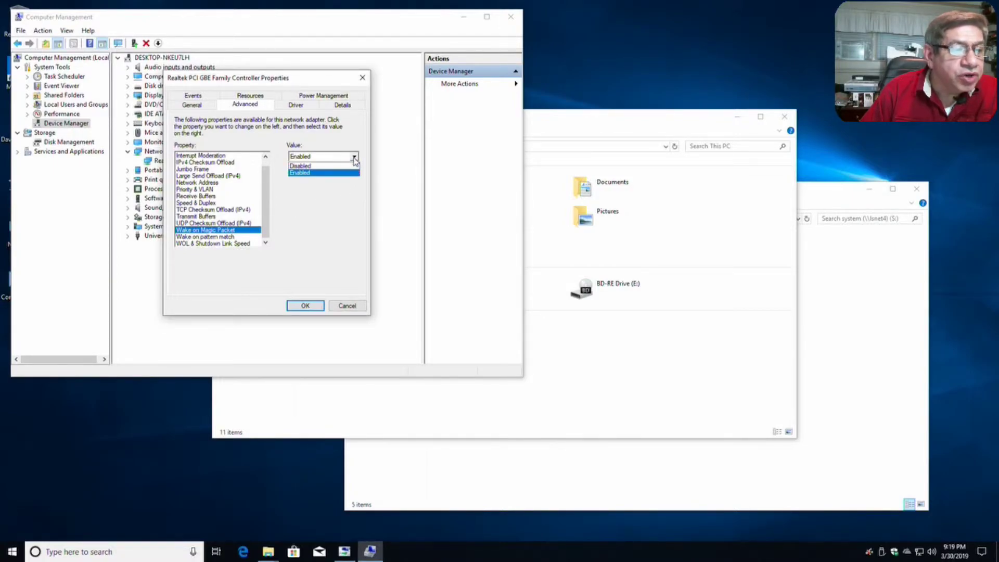
pyautogui.click(354, 157)
pyautogui.click(354, 157)
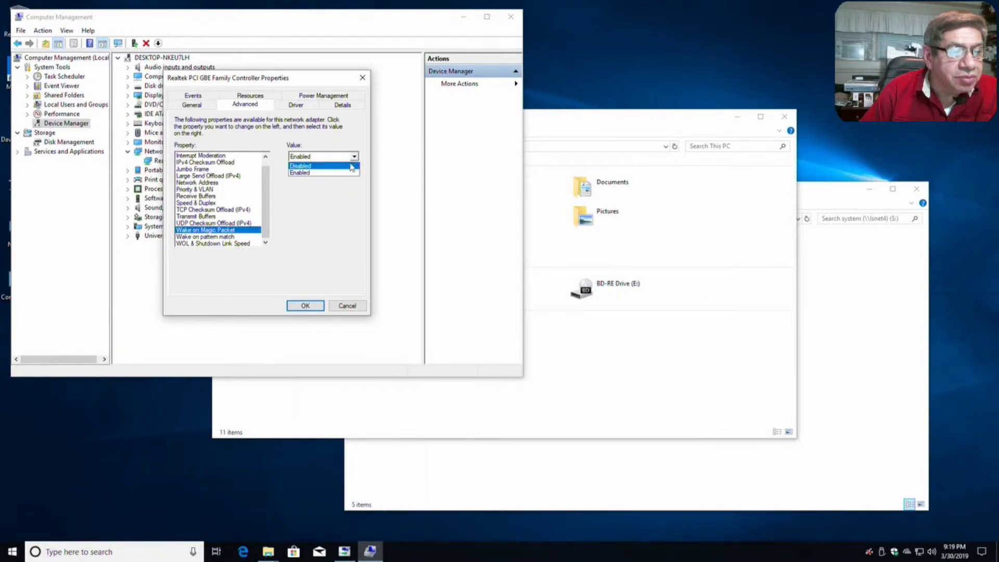
pyautogui.click(354, 158)
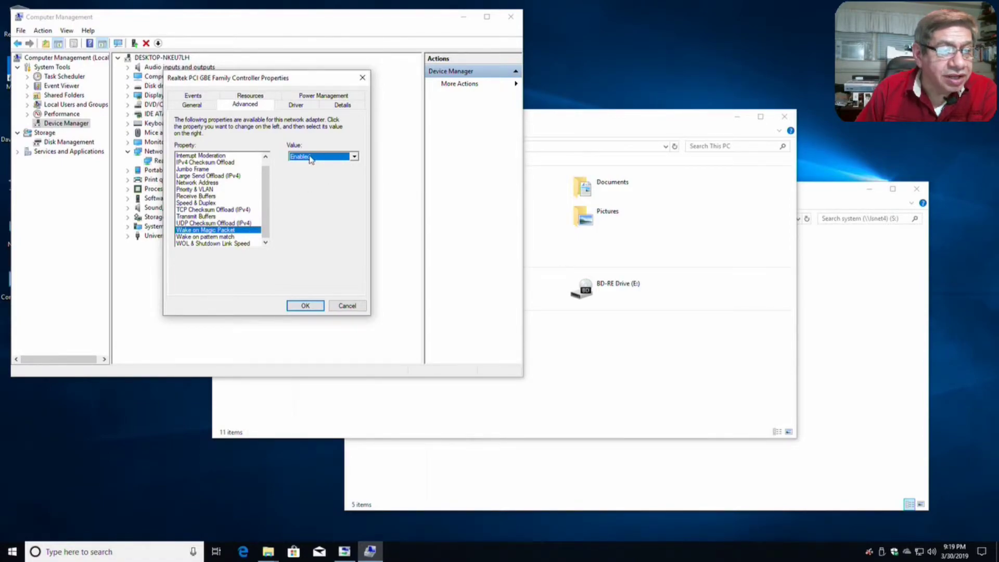
pyautogui.click(303, 306)
pyautogui.click(512, 17)
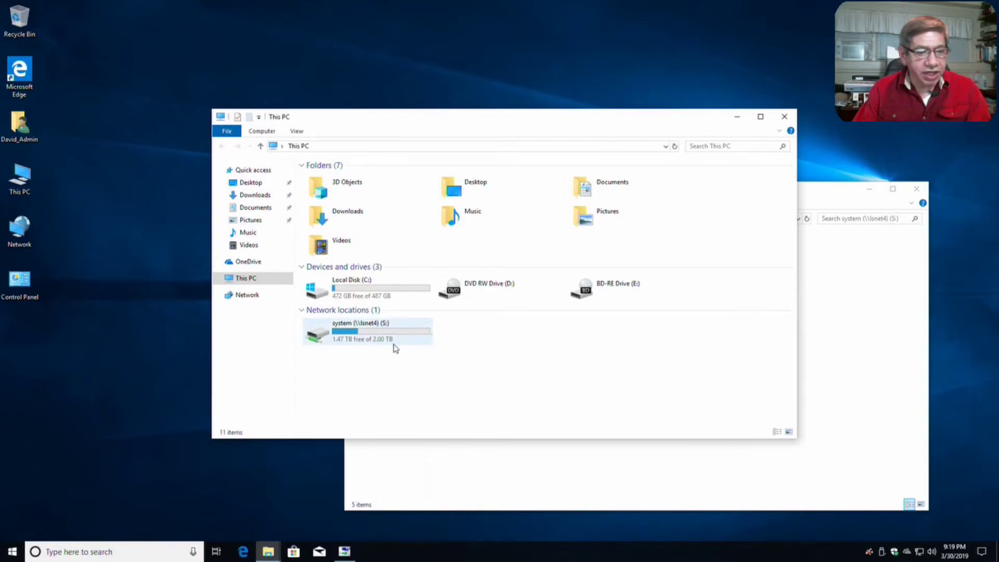
# Bring the mapped S: drive's window to the front, look inside the BeLarc Advisor folder and return to the drive's root
pyautogui.moveTo(311, 330)
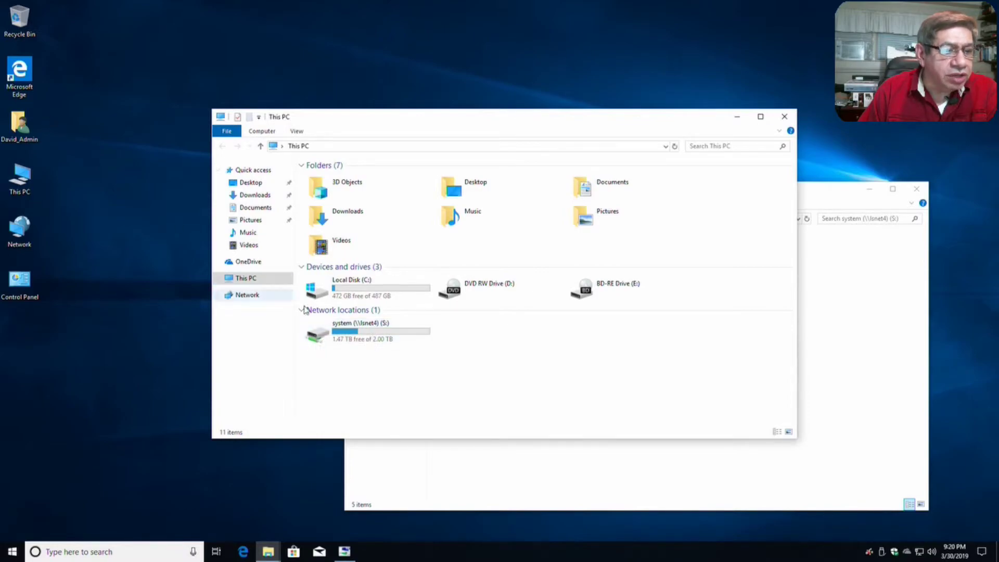
pyautogui.moveTo(343, 340)
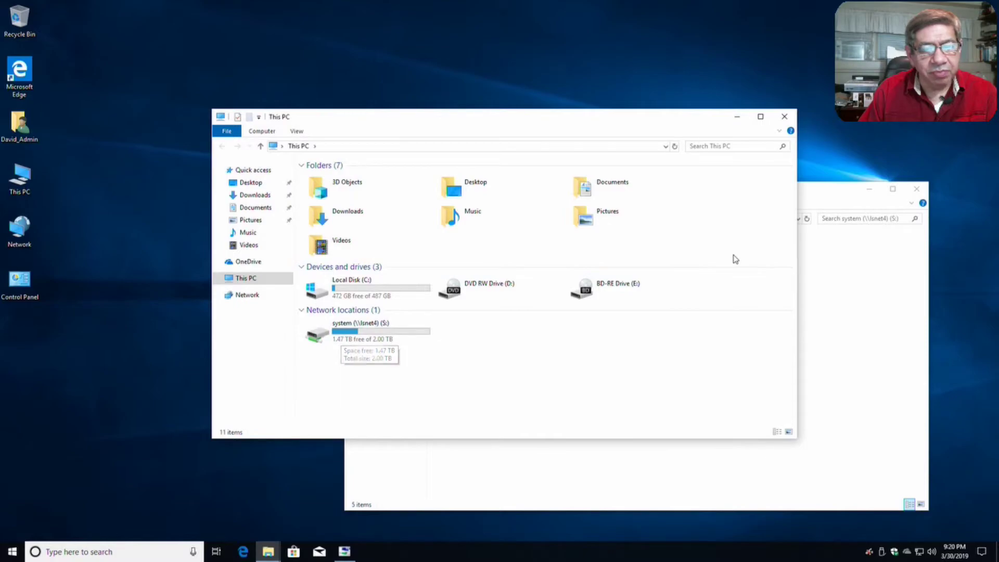
pyautogui.click(822, 194)
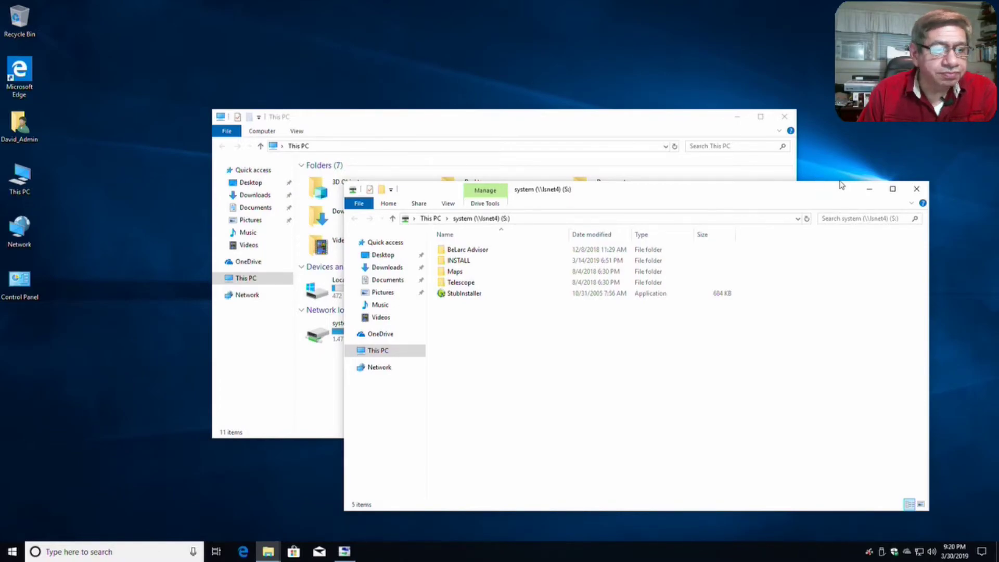
pyautogui.doubleClick(456, 254)
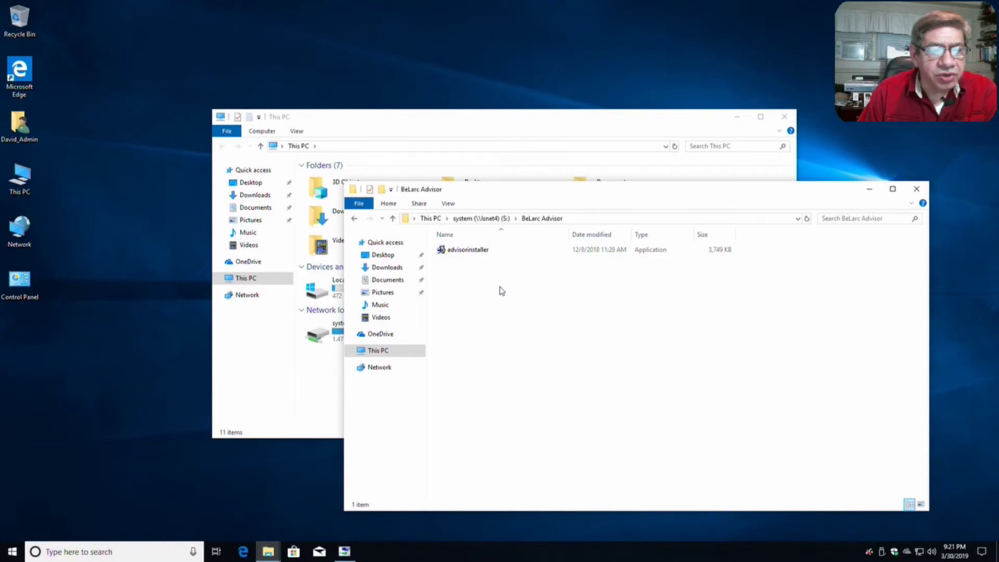
pyautogui.click(357, 220)
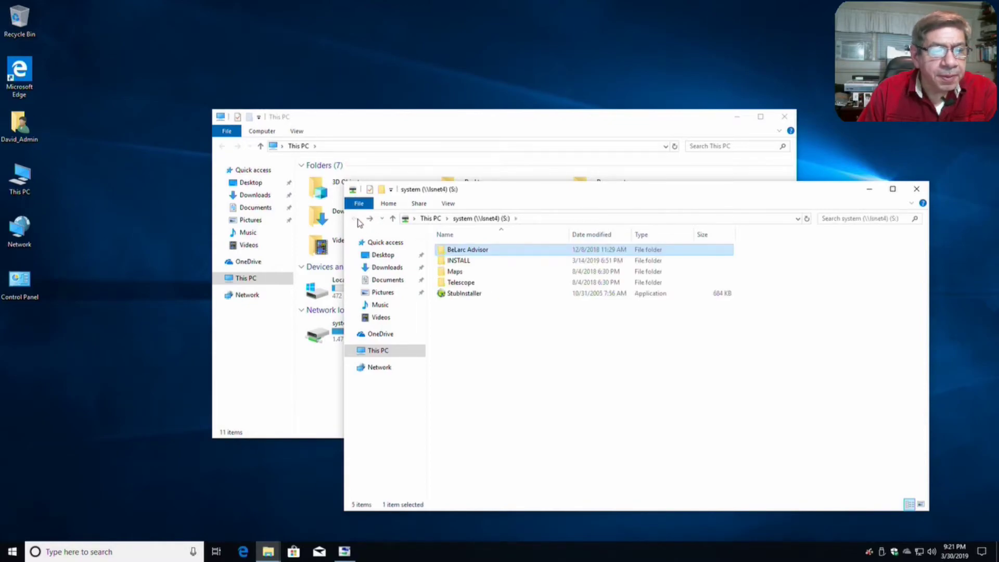
# Look through the installation folders inside the S: drive's INSTALL folder down to the end of the list, and close that window
pyautogui.click(452, 264)
pyautogui.doubleClick(452, 265)
pyautogui.scroll(-5, 521, 295)
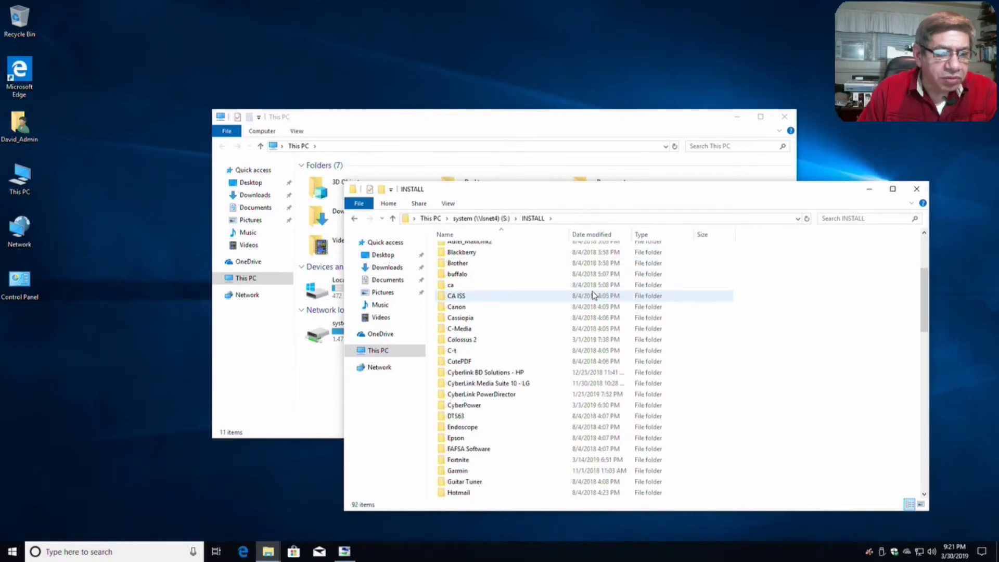
pyautogui.scroll(-7, 594, 295)
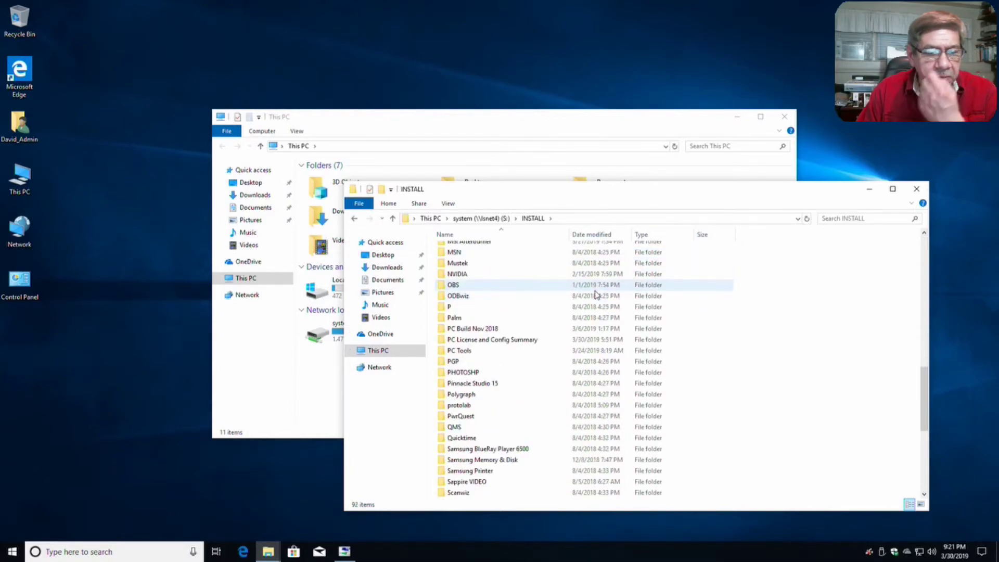
pyautogui.scroll(-4, 596, 295)
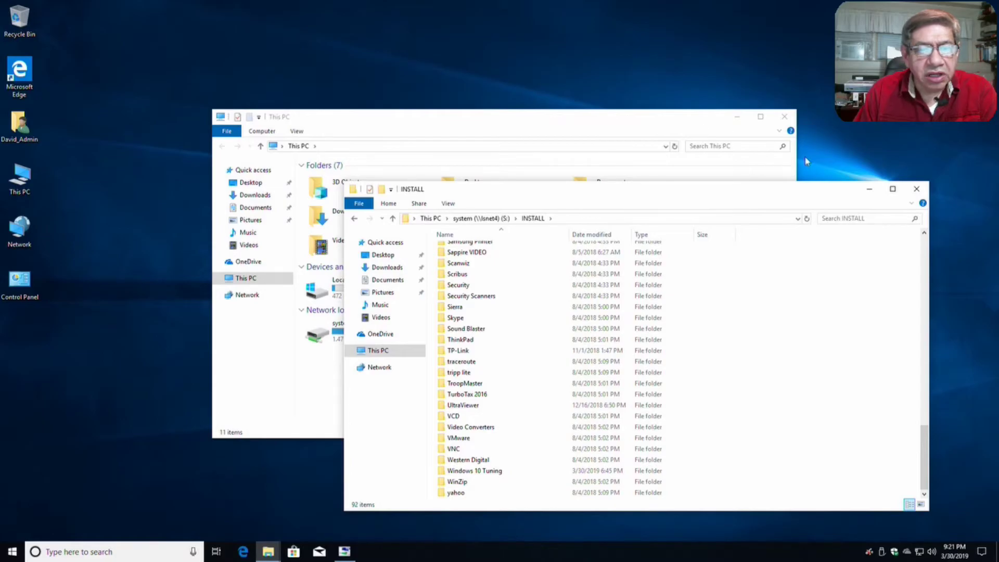
pyautogui.click(917, 189)
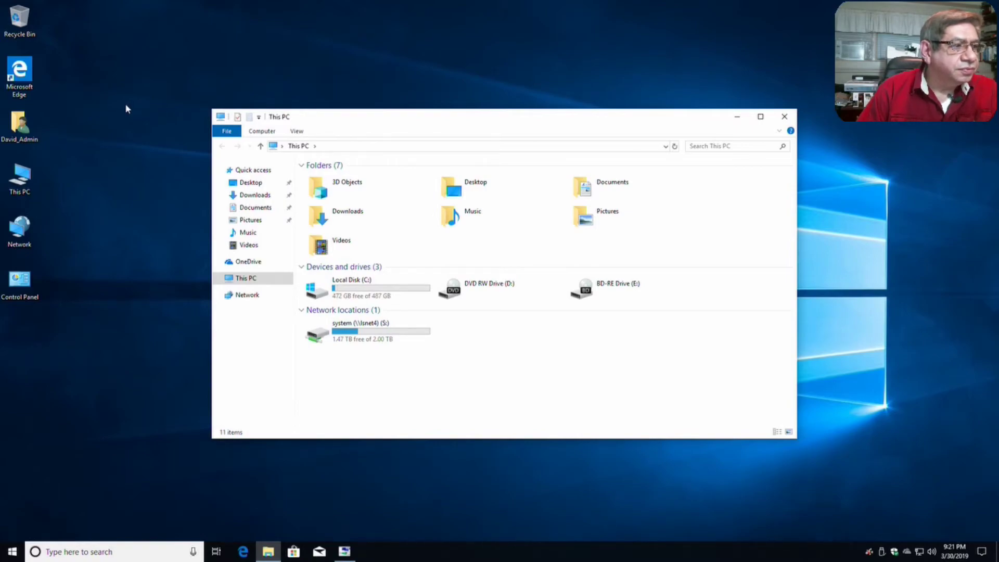
# Turn off Automatically restart on system failure in the advanced system settings' Startup and Recovery options, accept the change and close System Properties
pyautogui.doubleClick(32, 277)
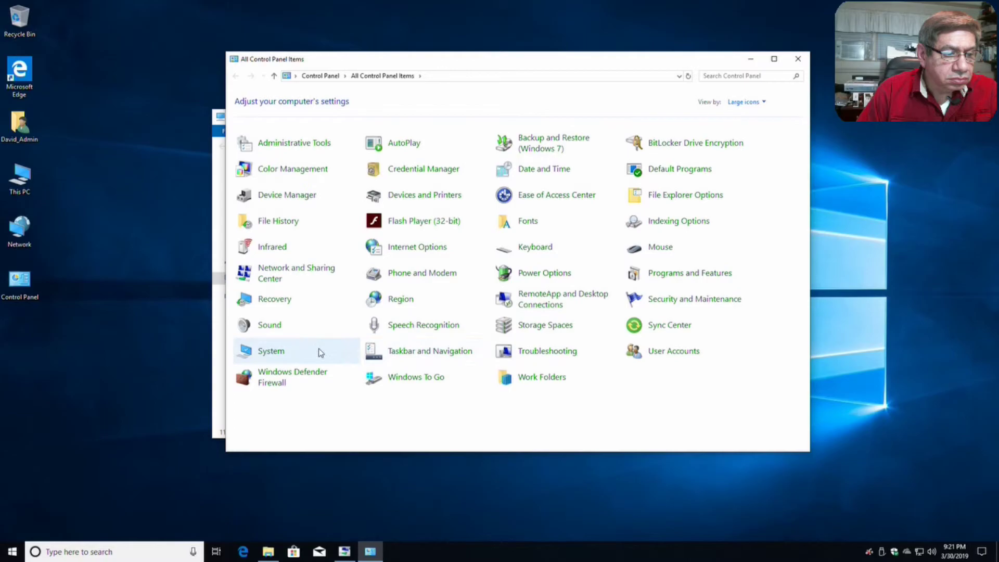
pyautogui.click(271, 352)
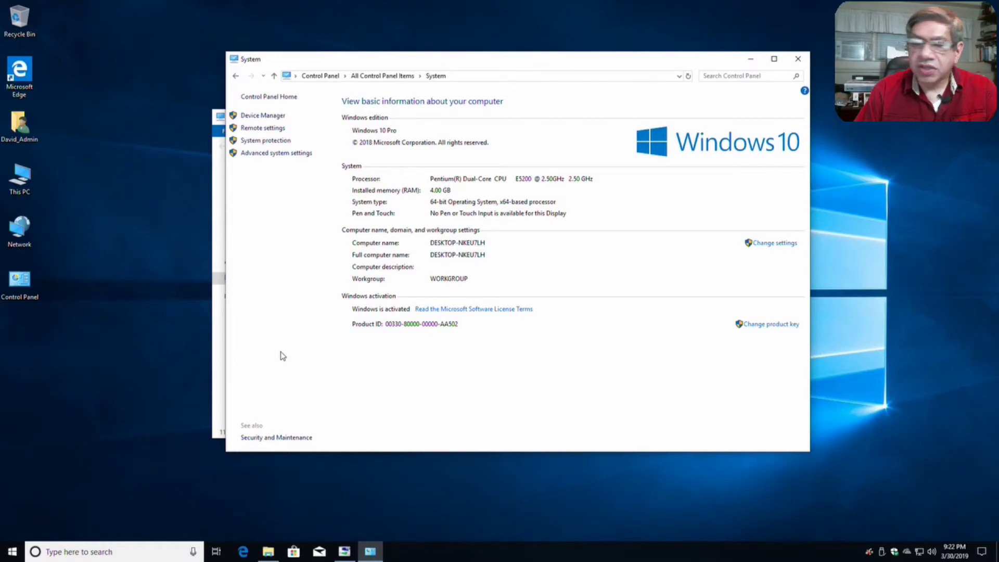
pyautogui.click(276, 156)
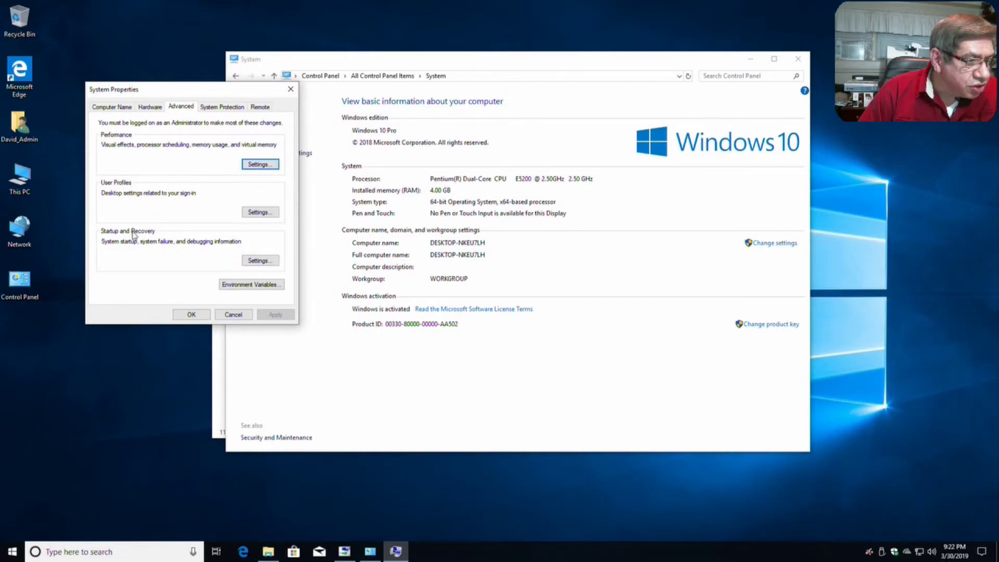
pyautogui.click(260, 260)
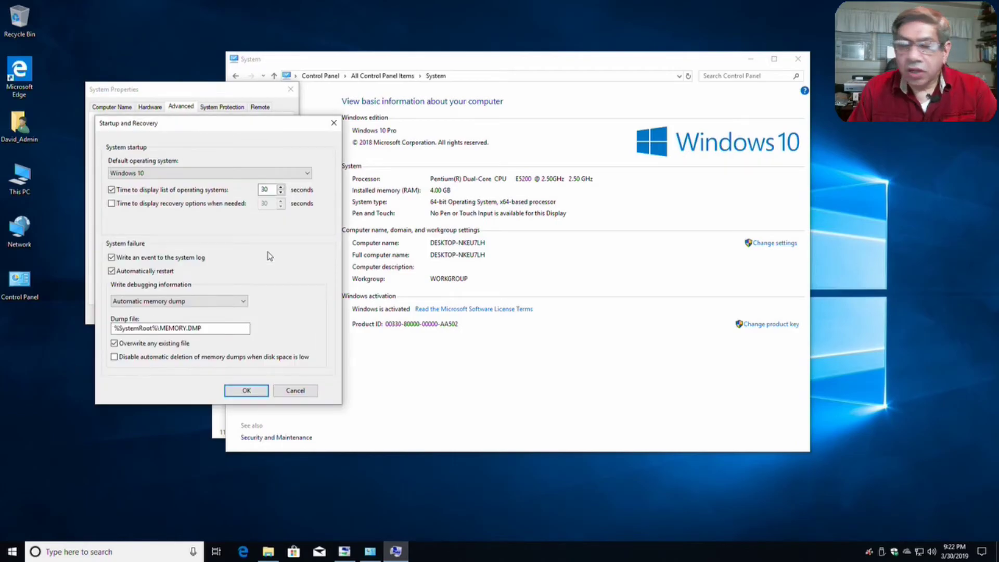
pyautogui.click(112, 272)
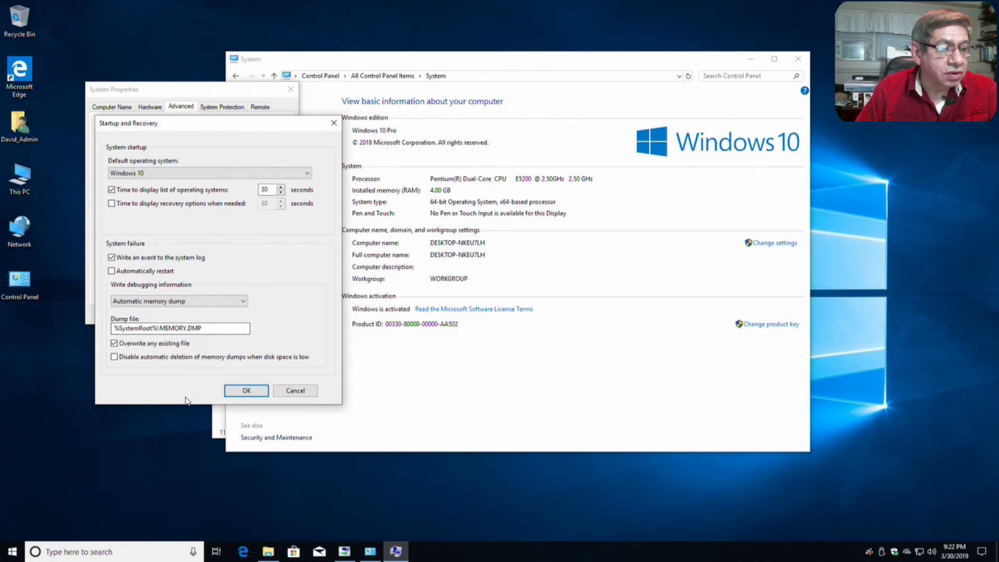
pyautogui.click(247, 394)
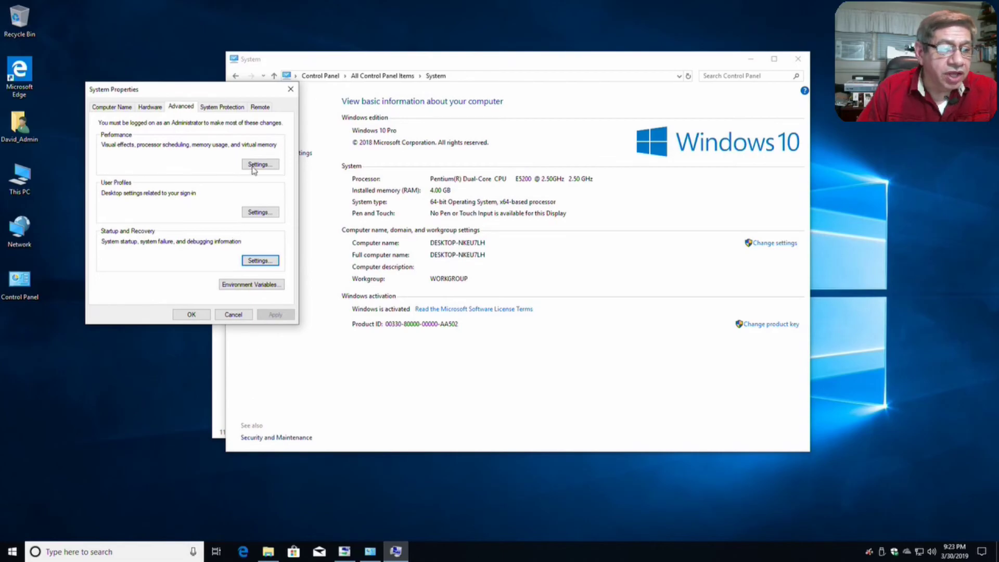
pyautogui.click(290, 90)
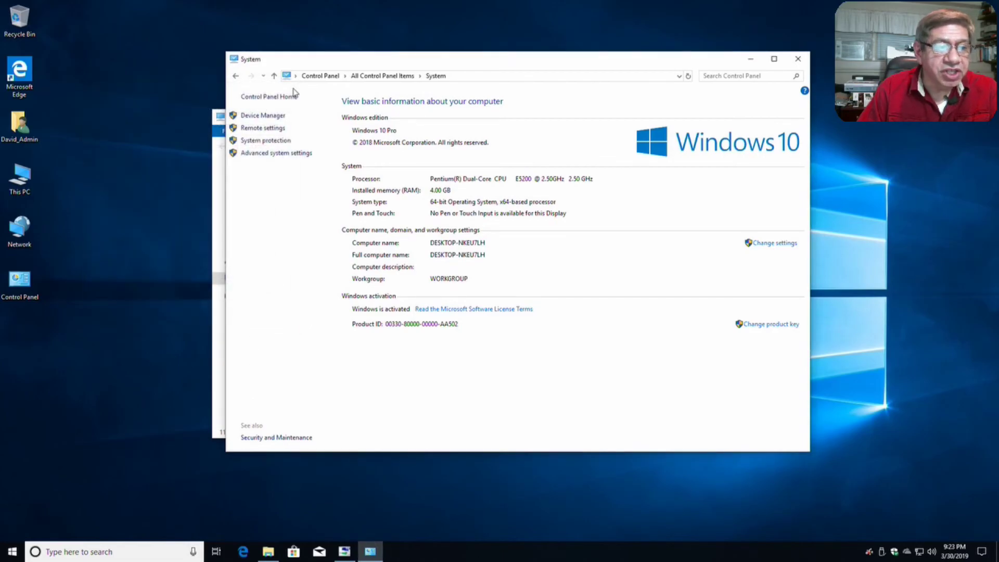